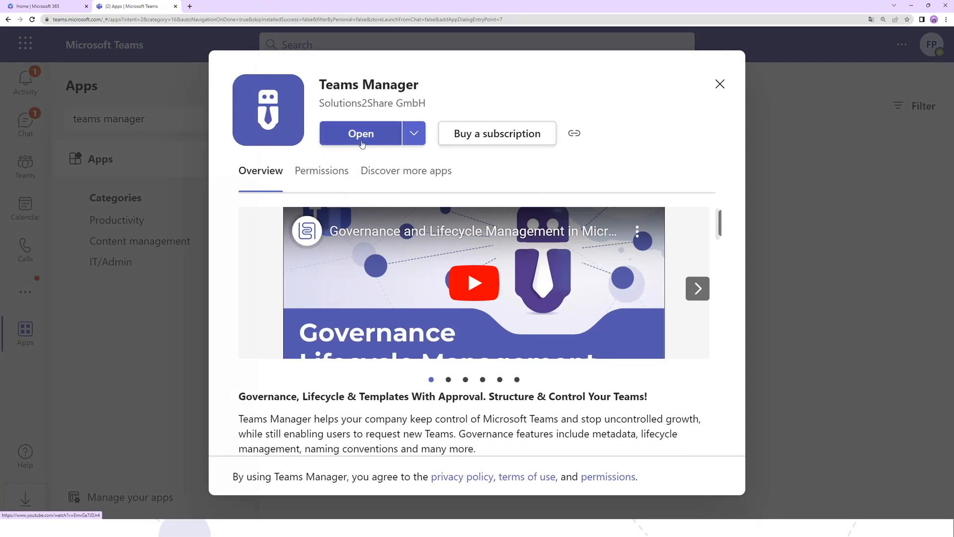
- Open the Teams Manager app and show the active teams as tiles
left_click(343, 134)
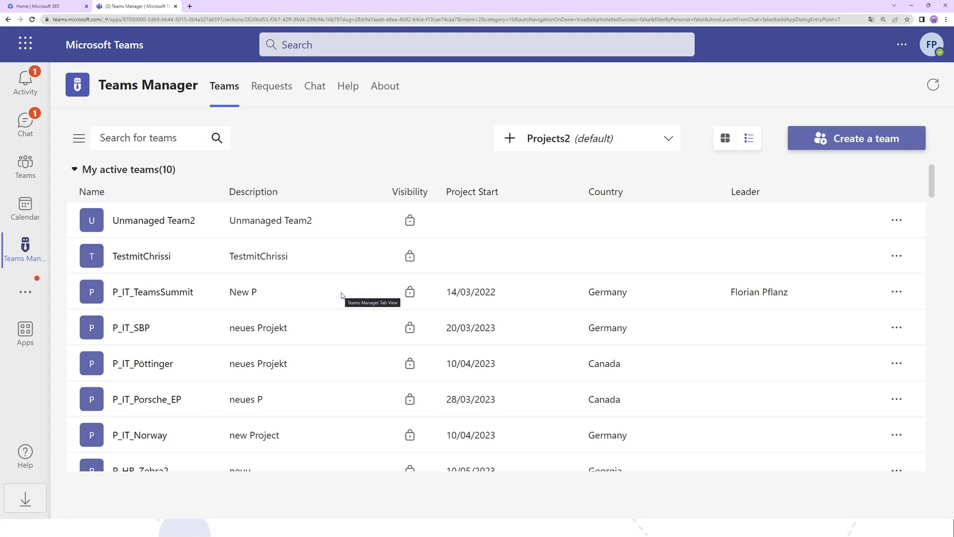
left_click(725, 138)
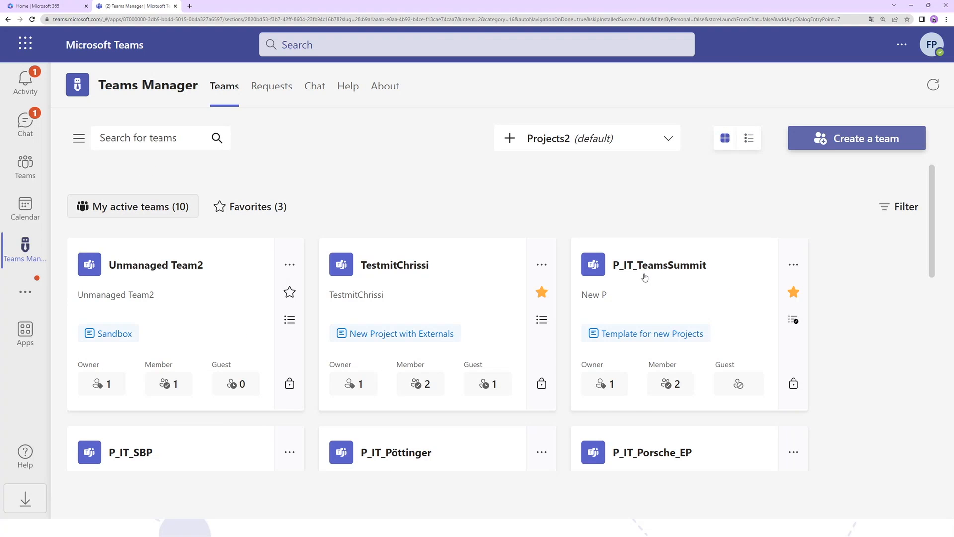
scroll(642, 279, "down", 3)
scroll(641, 282, "up", 3)
scroll(430, 238, "down", 1)
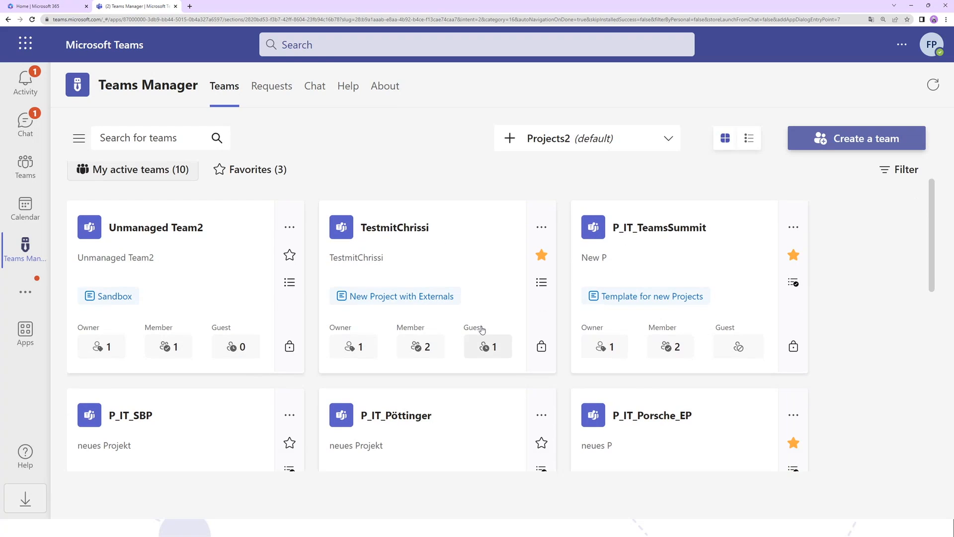
scroll(282, 250, "up", 1)
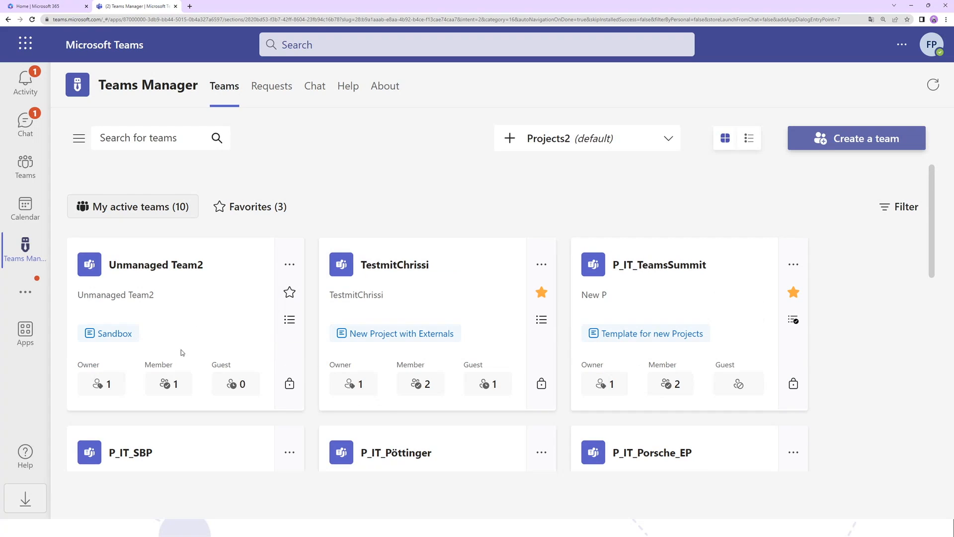
scroll(181, 352, "down", 1)
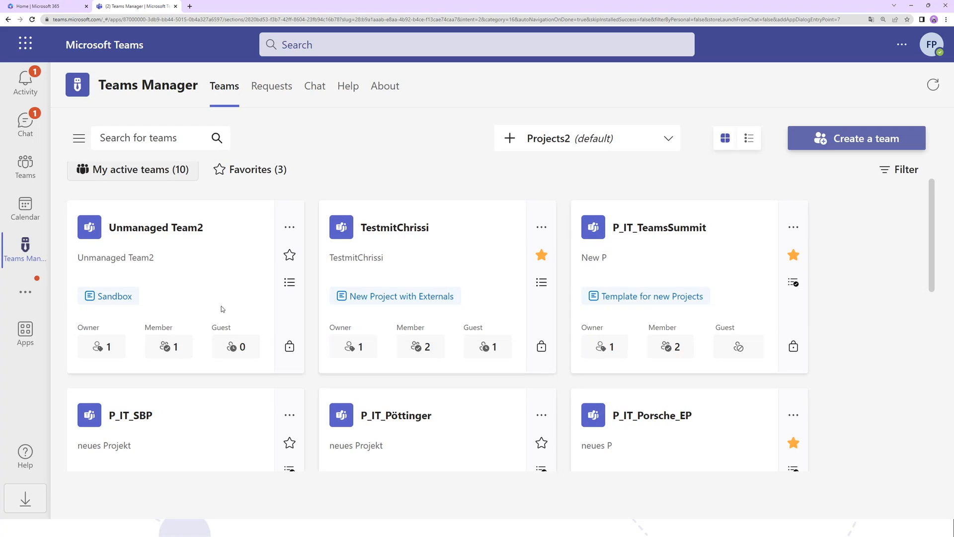
- View the owner and guest user management of Unmanaged Team2
left_click(102, 348)
left_click(645, 151)
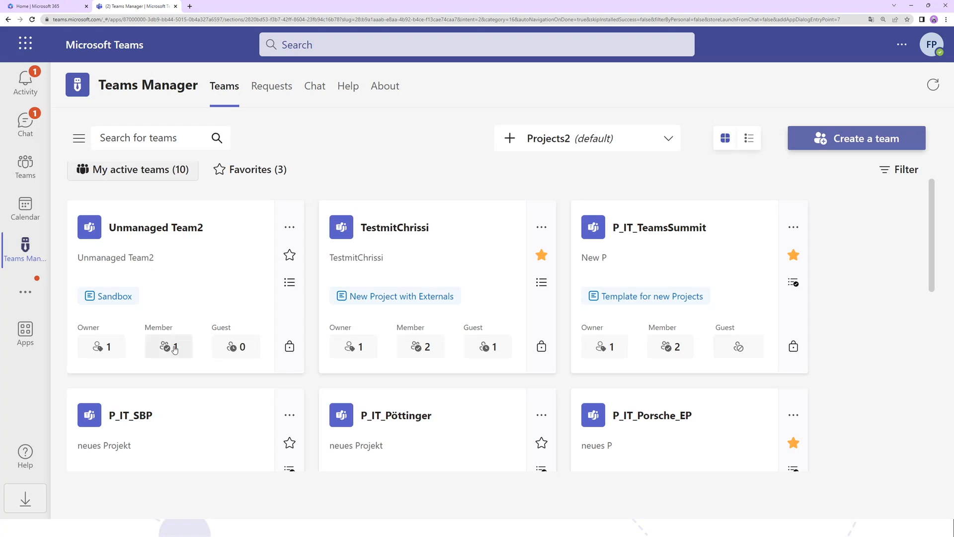
left_click(224, 347)
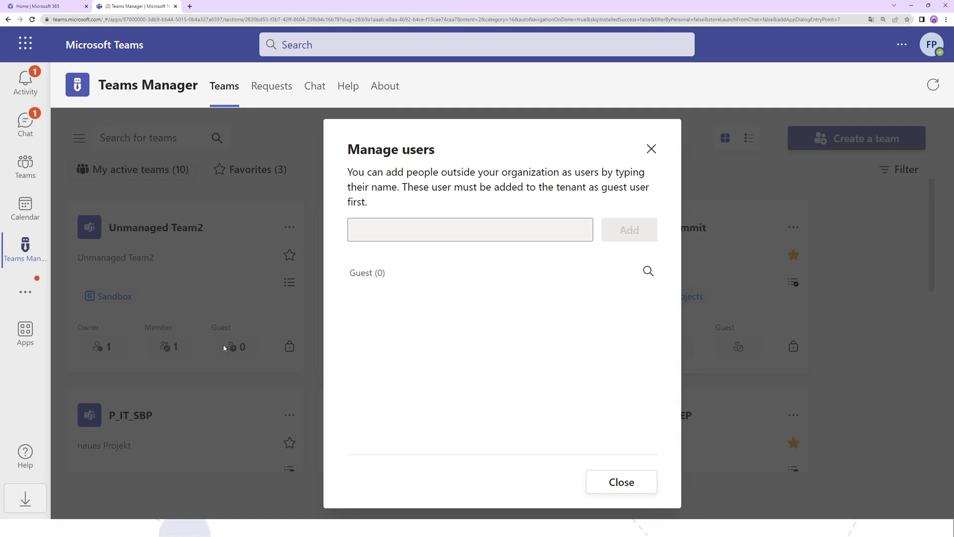
left_click(651, 149)
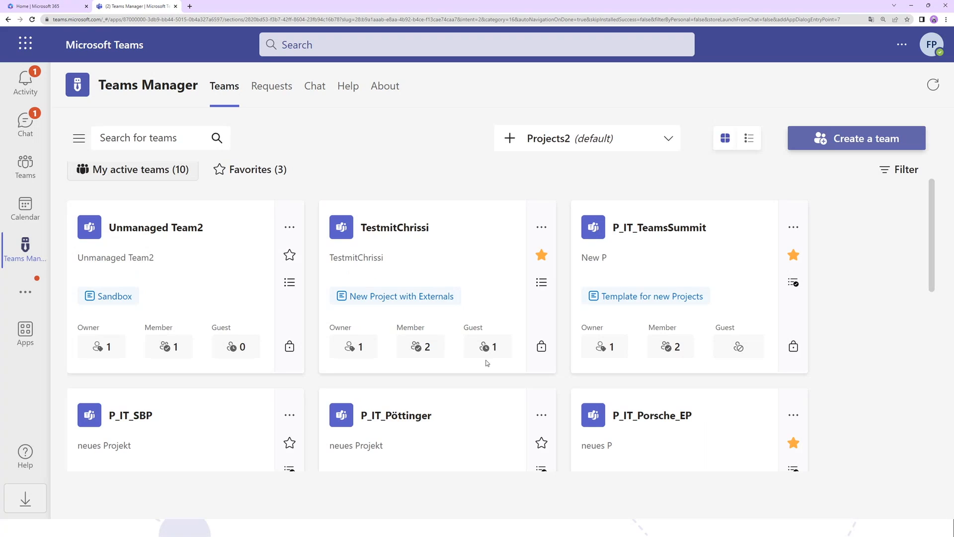
- View the metadata of TestmitChrissi and P_IT_TeamsSummit, and show only the favorite teams
left_click(541, 282)
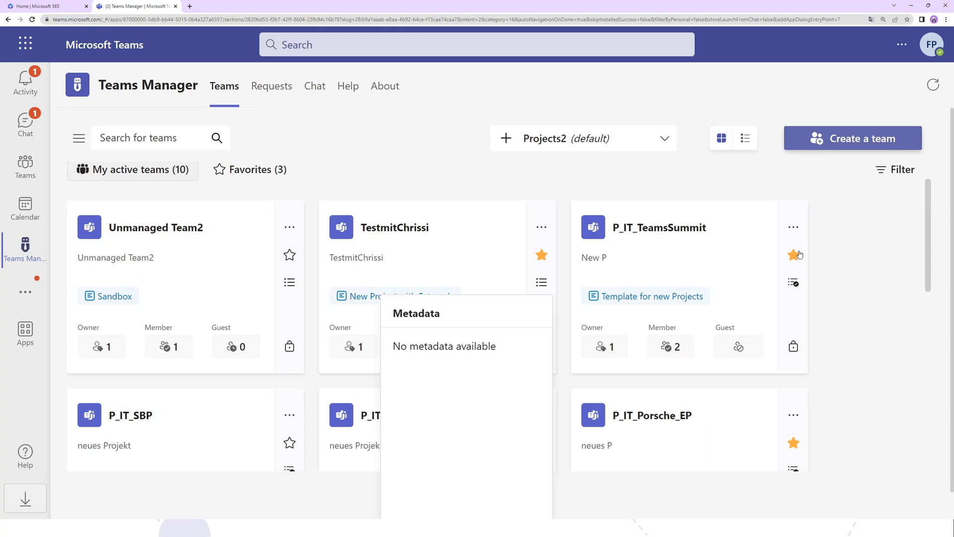
left_click(793, 282)
scroll(775, 318, "down", 1)
scroll(785, 333, "down", 1)
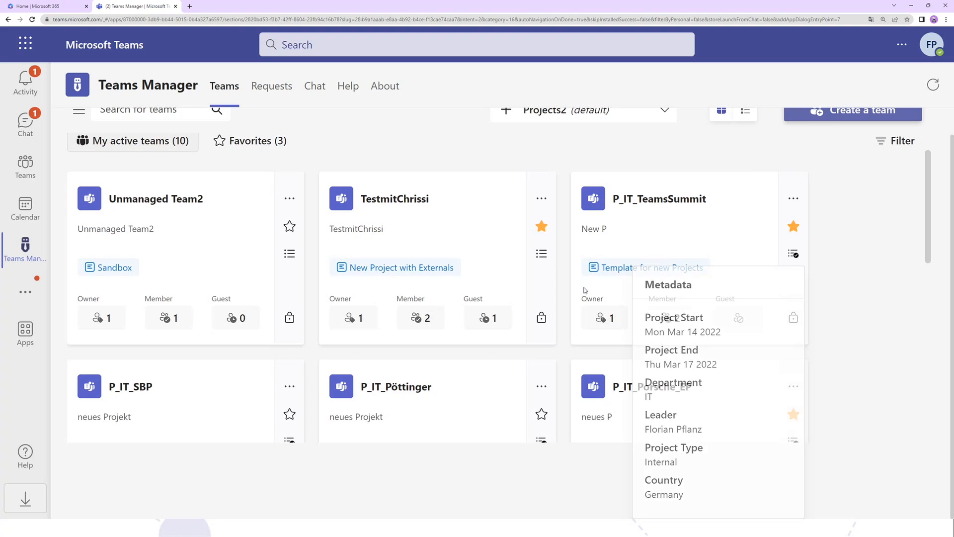
scroll(643, 309, "up", 2)
scroll(645, 307, "down", 3)
scroll(645, 307, "up", 3)
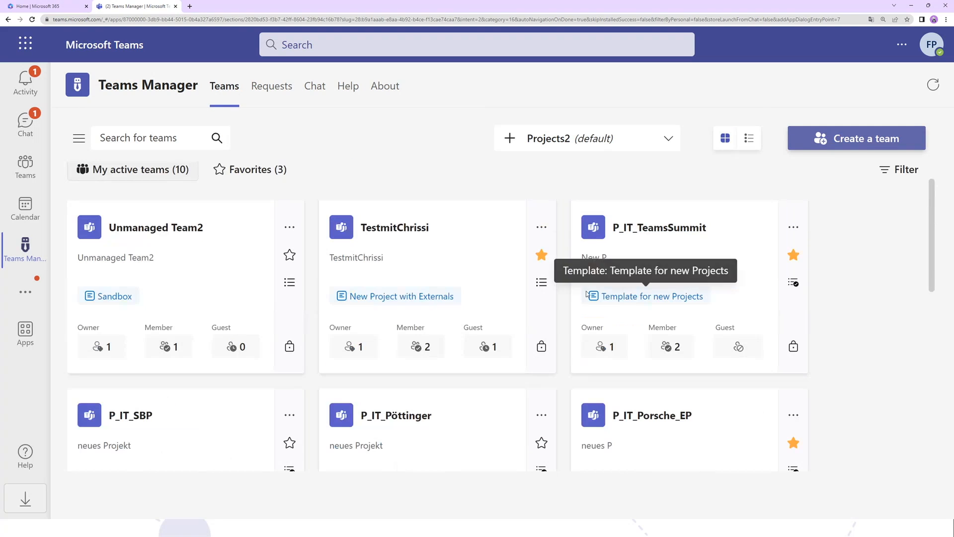
left_click(249, 171)
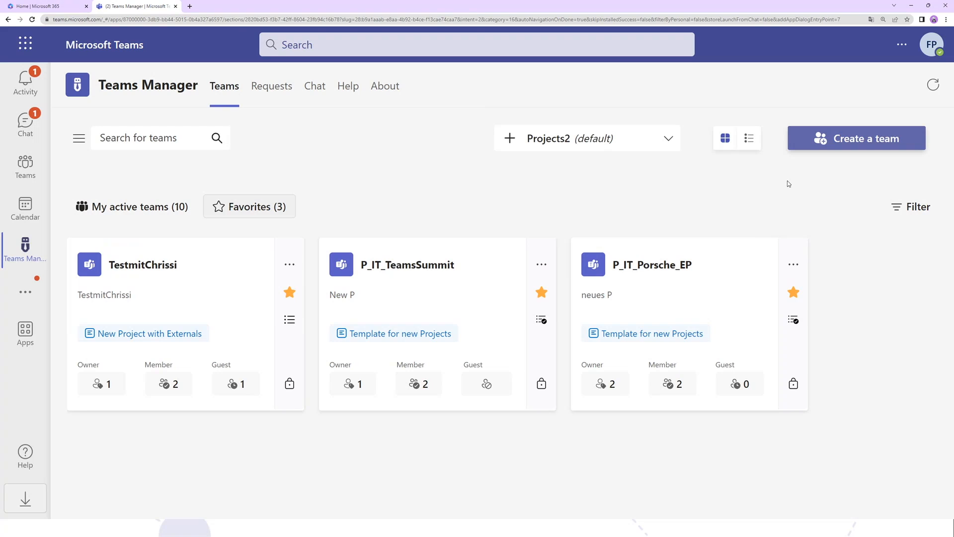
- Start a request for a new group of type Team and make it private
left_click(797, 145)
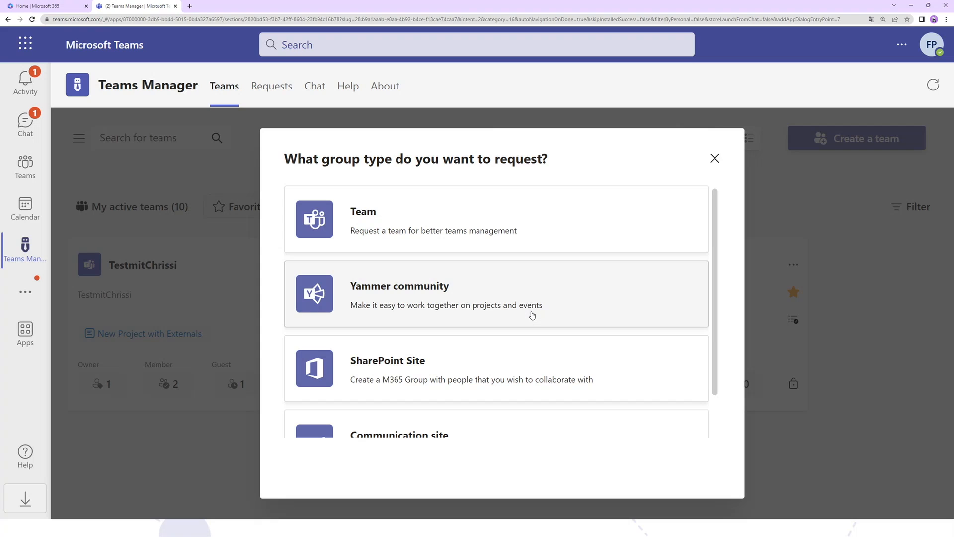
scroll(531, 315, "down", 2)
scroll(536, 318, "up", 2)
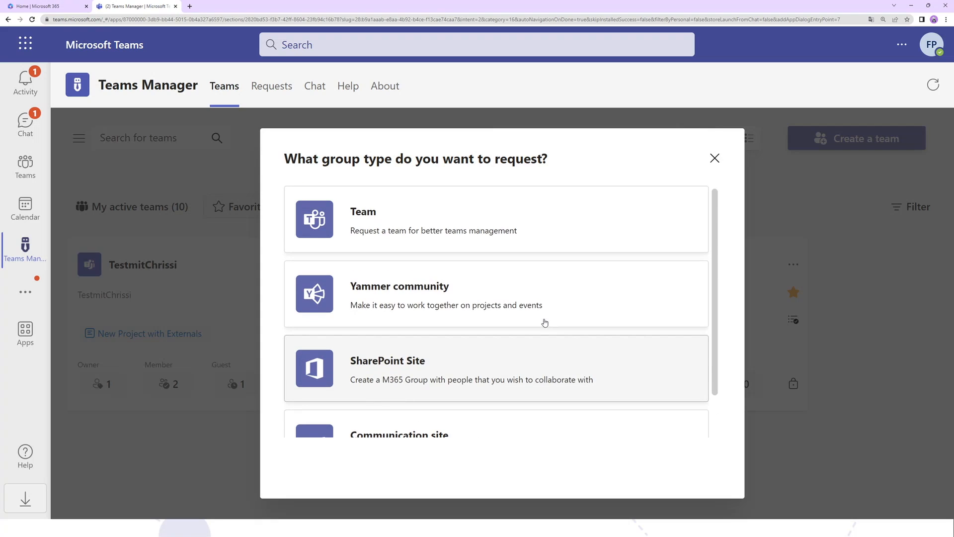
scroll(521, 313, "down", 2)
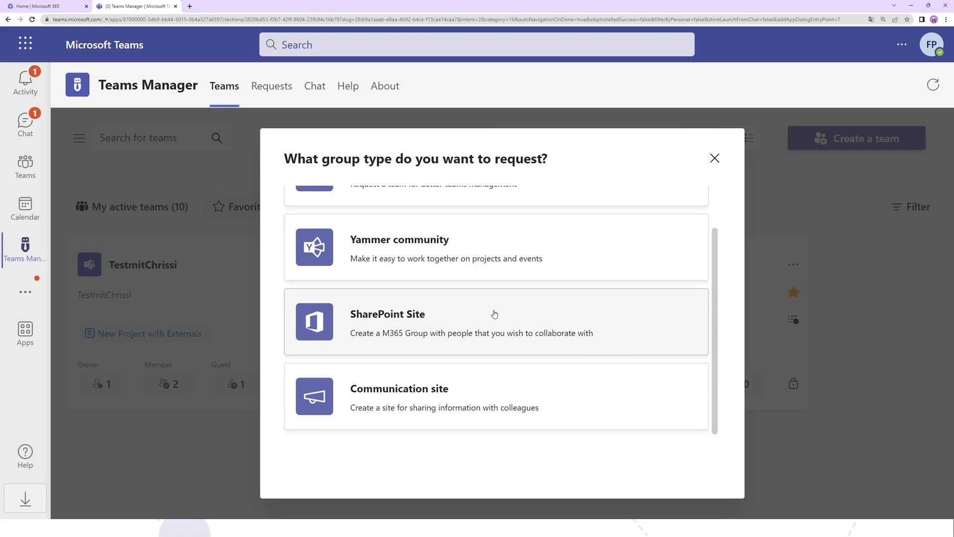
scroll(494, 314, "up", 2)
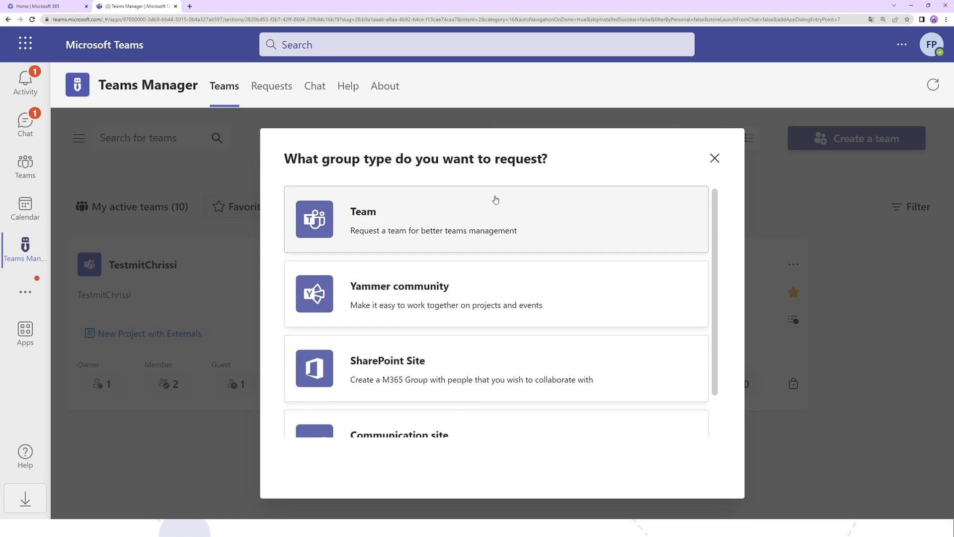
left_click(489, 225)
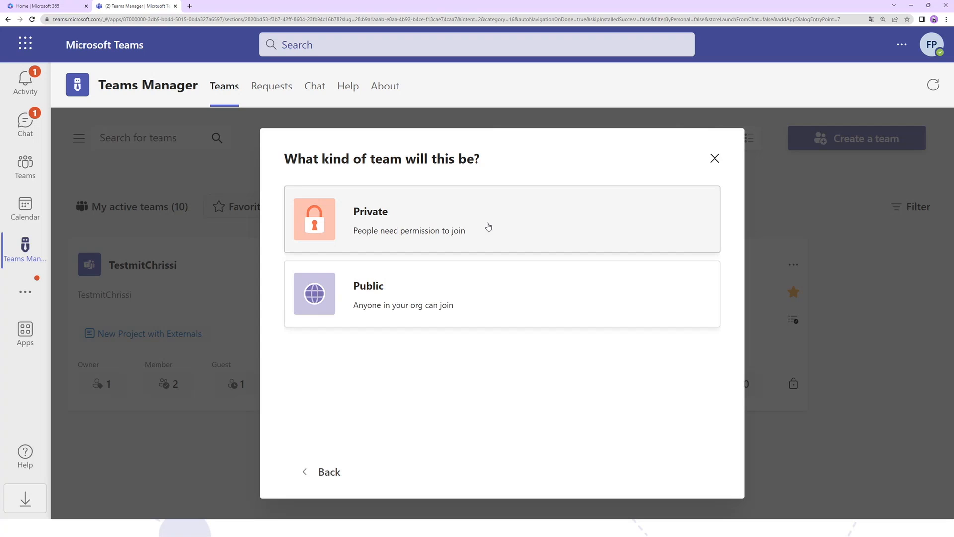
left_click(488, 227)
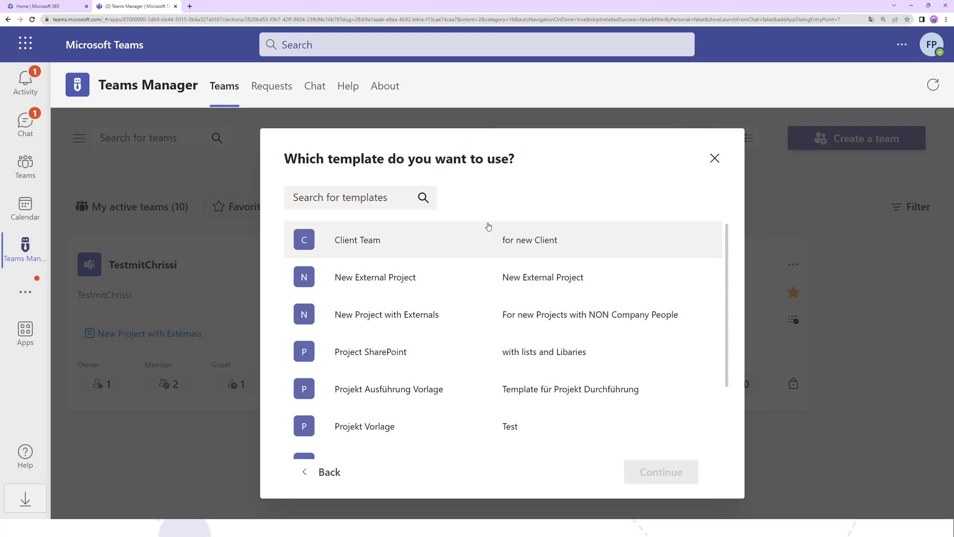
- Choose "Template for new Projects" as the team's template and continue to the team details
scroll(494, 298, "down", 1)
scroll(498, 310, "down", 1)
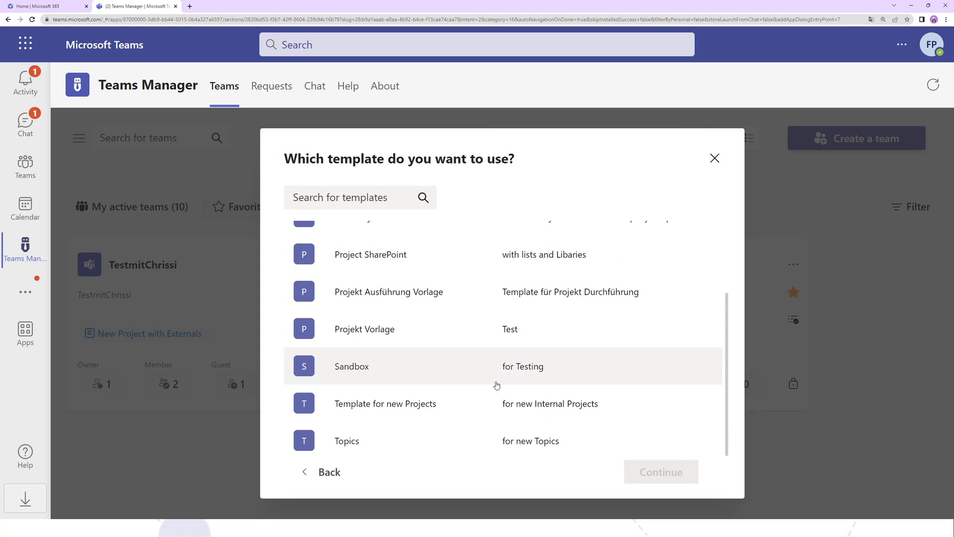
left_click(469, 403)
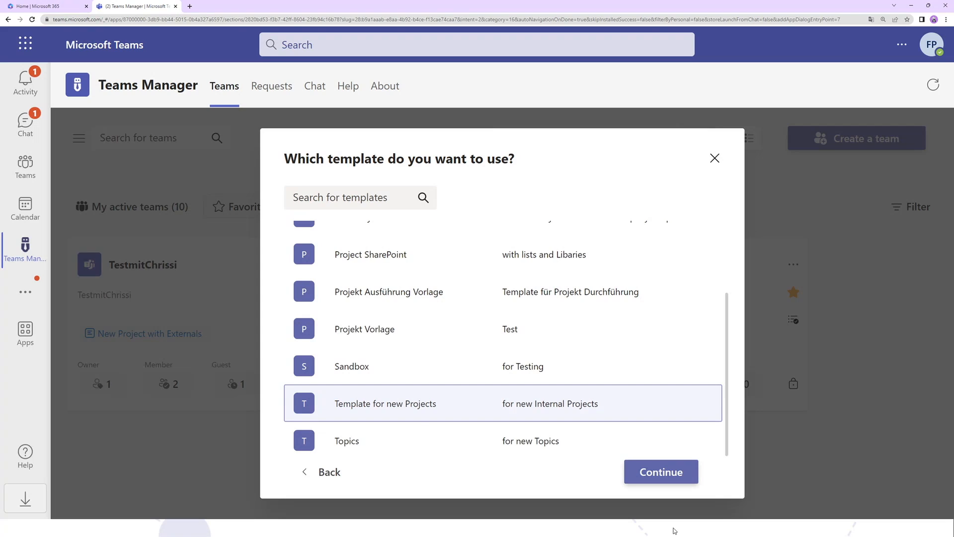
left_click(661, 472)
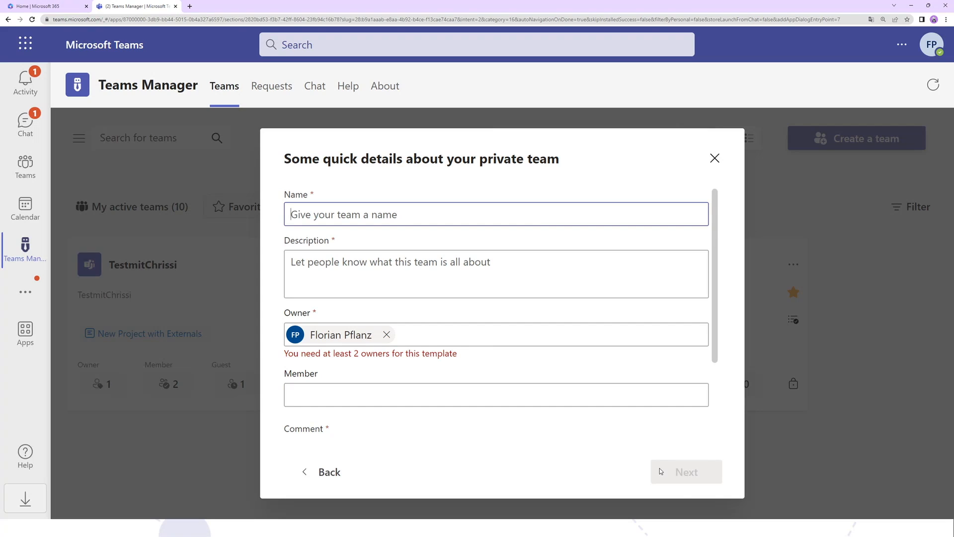
- Name the team "WebinarwithFlo" and enter "new Project" as its description
scroll(569, 396, "down", 1)
scroll(569, 398, "up", 1)
type("Webinar")
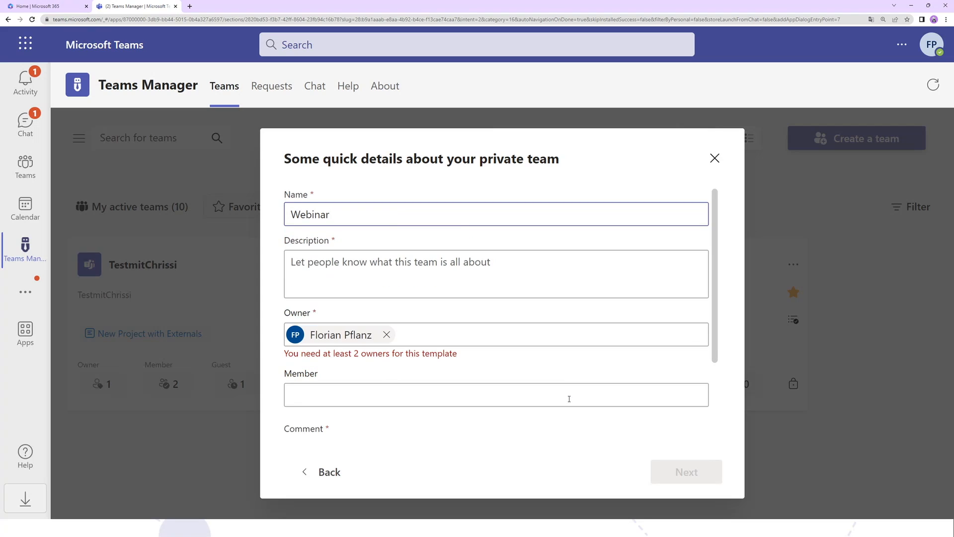
type("withFlo")
left_click(384, 277)
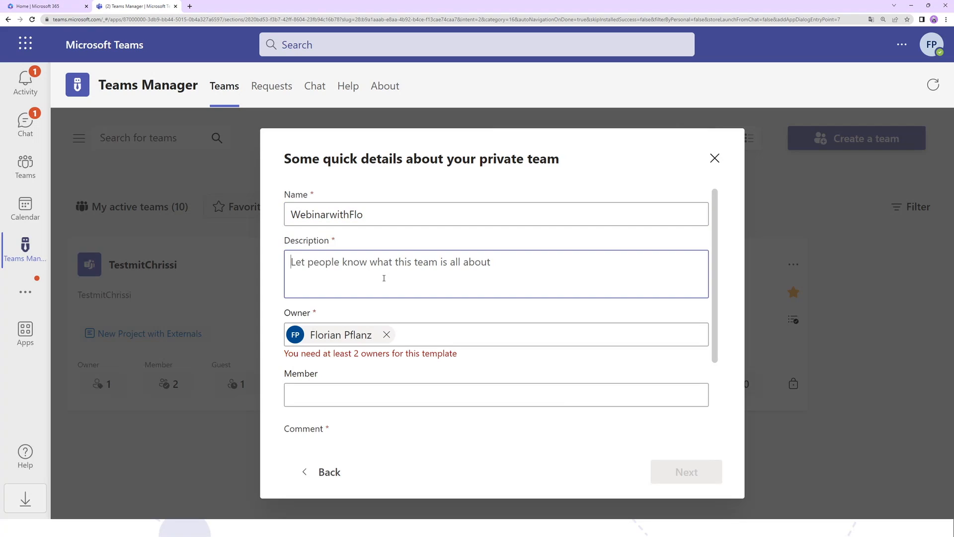
type("new Project")
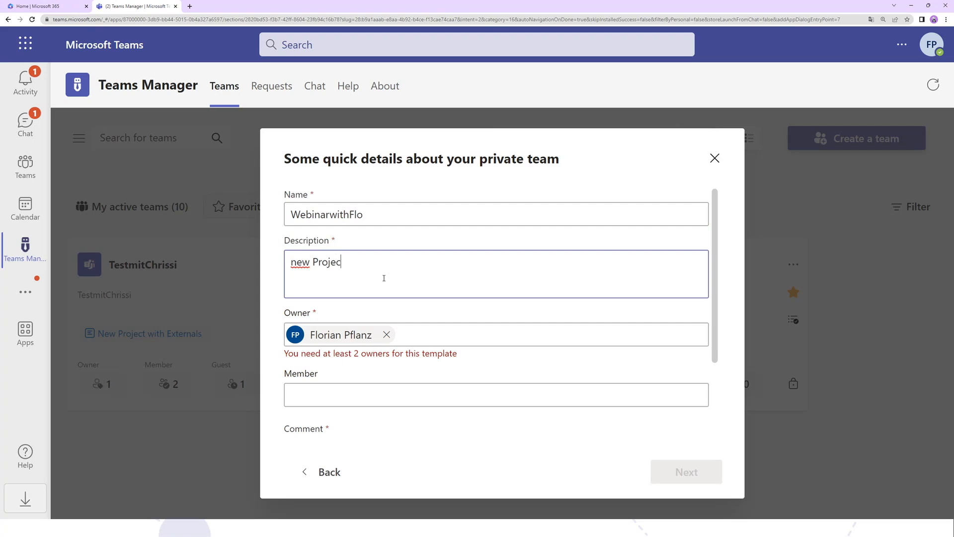
key("BackSpace")
type("t")
- Add a second owner to the team from the suggested people by searching for "he"
left_click(458, 326)
scroll(458, 326, "down", 2)
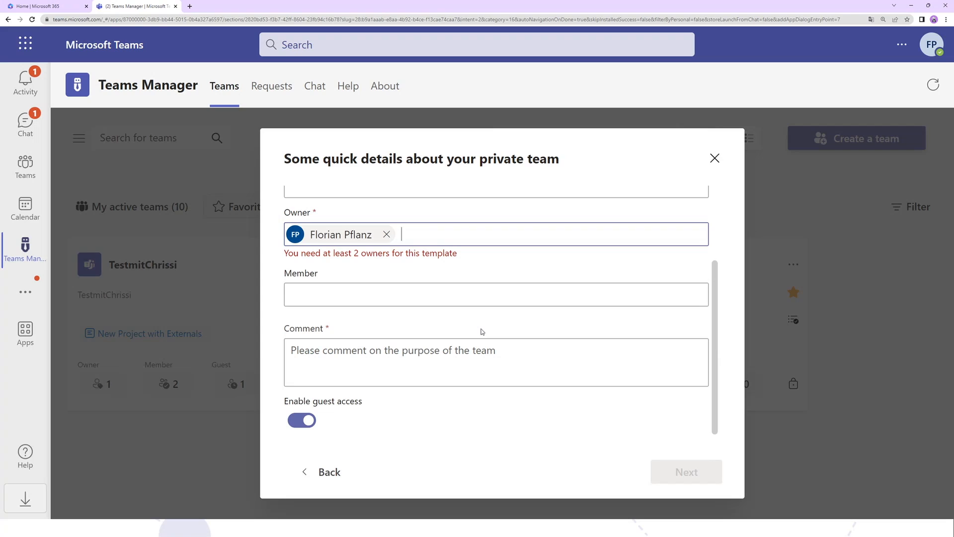
type("he")
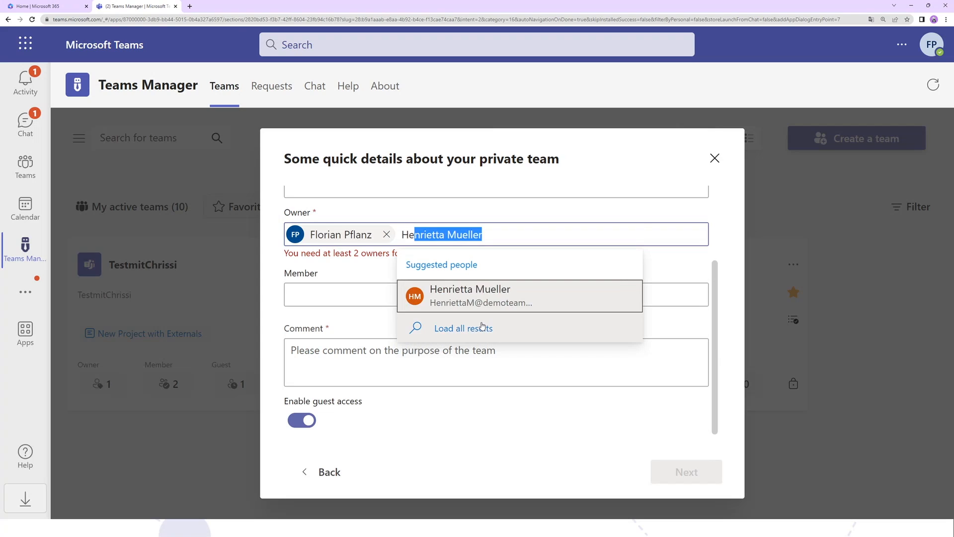
left_click(480, 301)
scroll(480, 302, "up", 1)
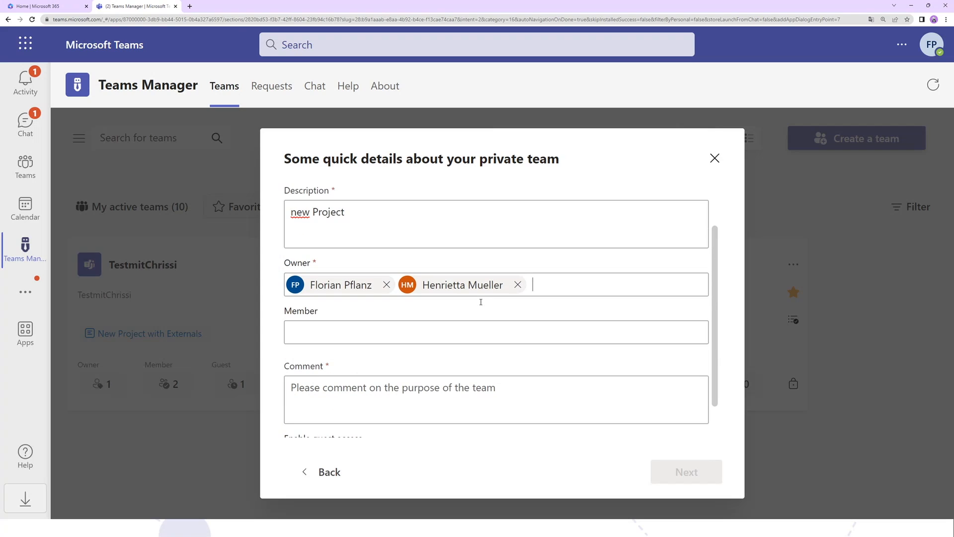
- Enter the comment "please please" on the team's purpose and continue to the metadata fields
scroll(544, 306, "down", 1)
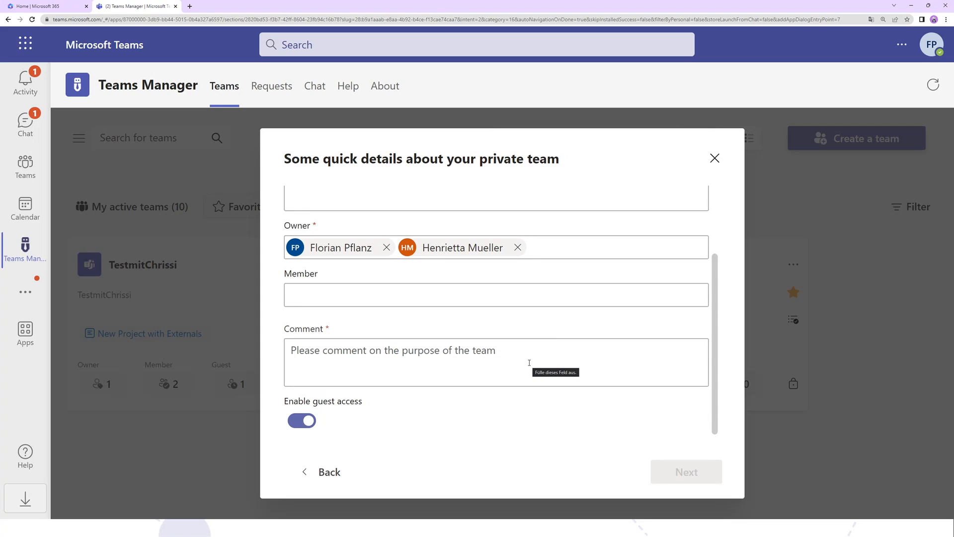
left_click(526, 367)
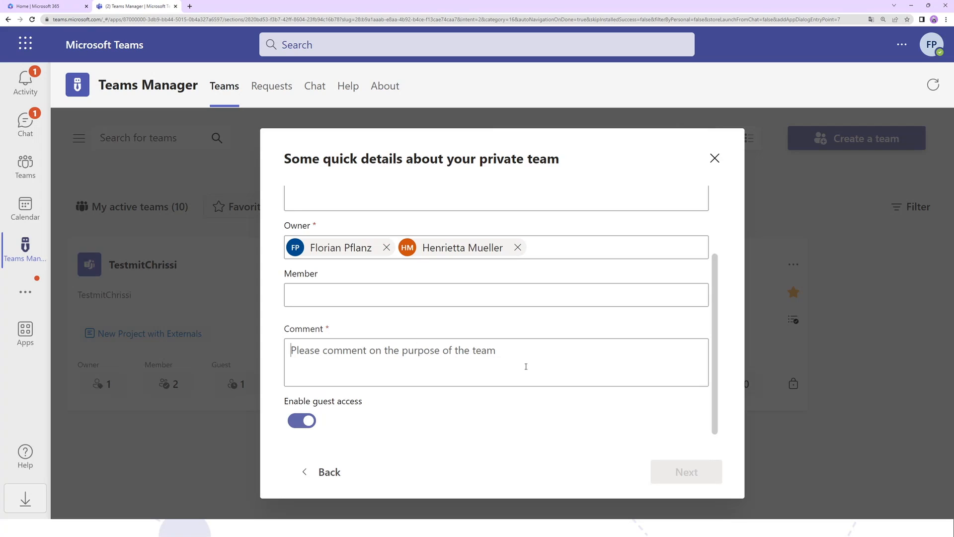
type("ple")
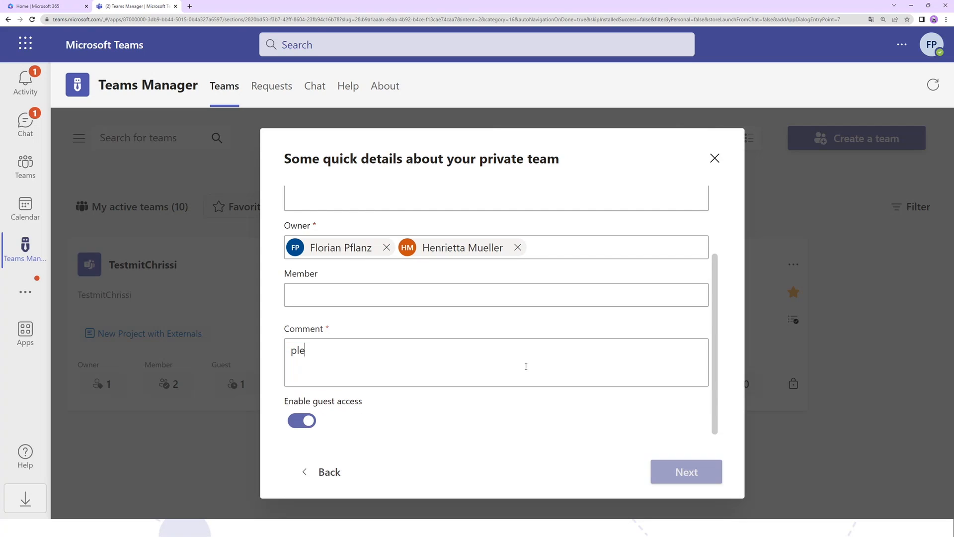
type("ase please")
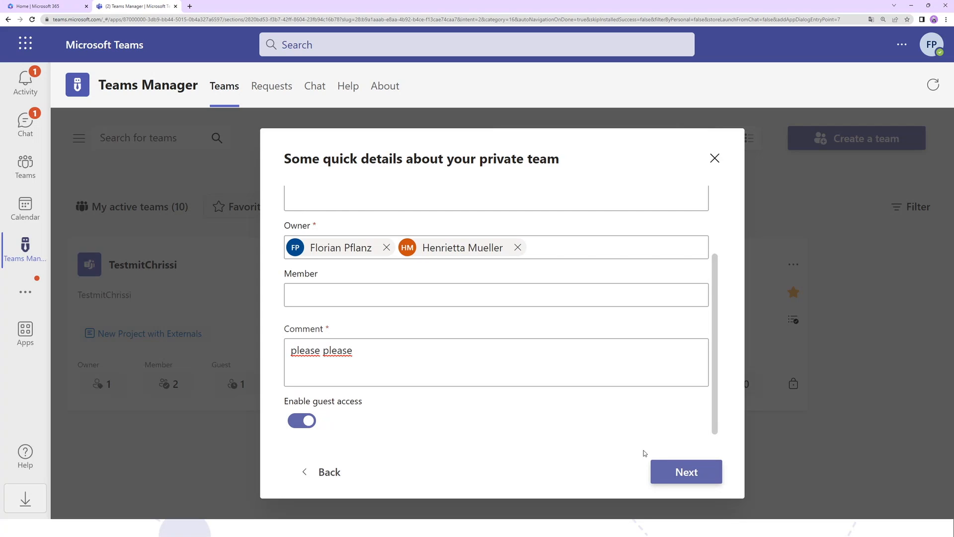
left_click_drag(357, 352, 230, 334)
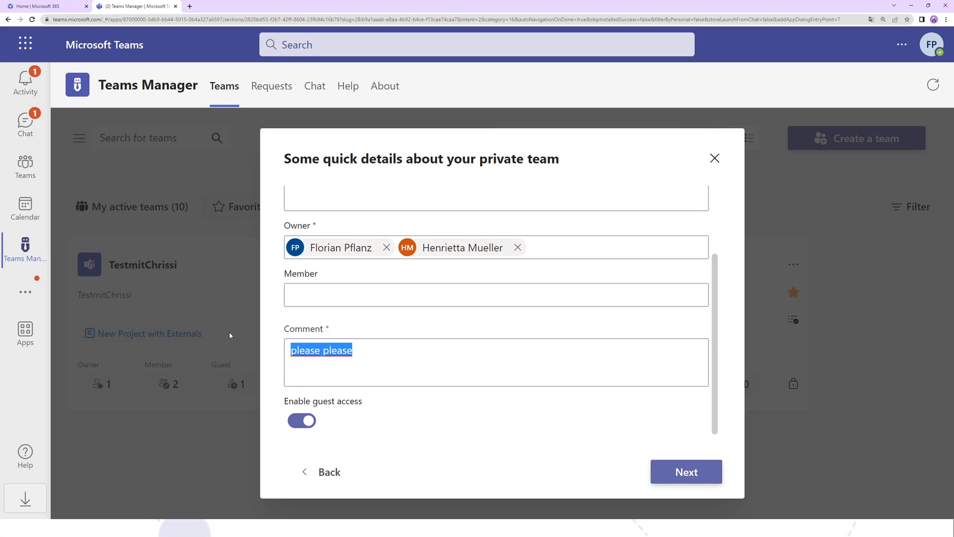
left_click(432, 374)
left_click(678, 478)
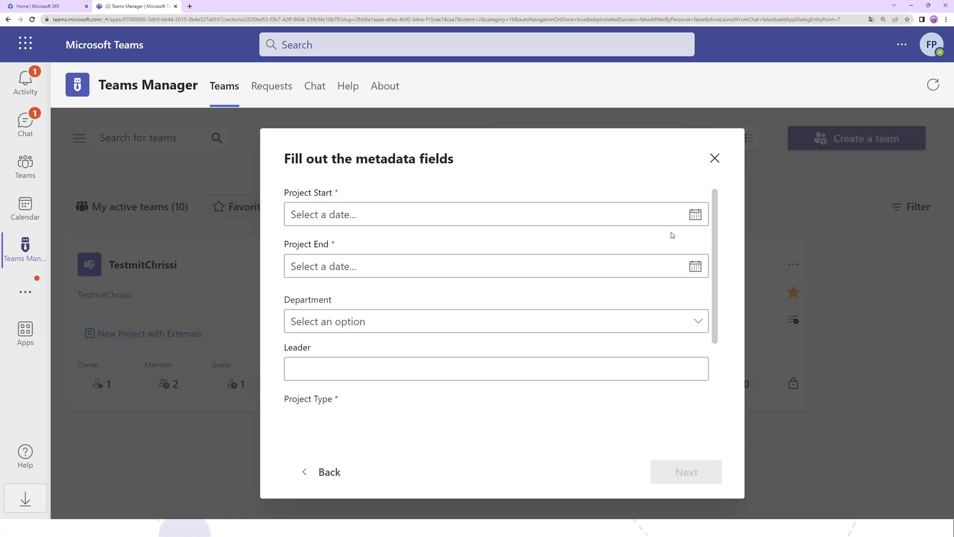
- Set the project start to 10/04/2023 and the project end to 29/04/2023
left_click(688, 217)
left_click(302, 332)
left_click(370, 275)
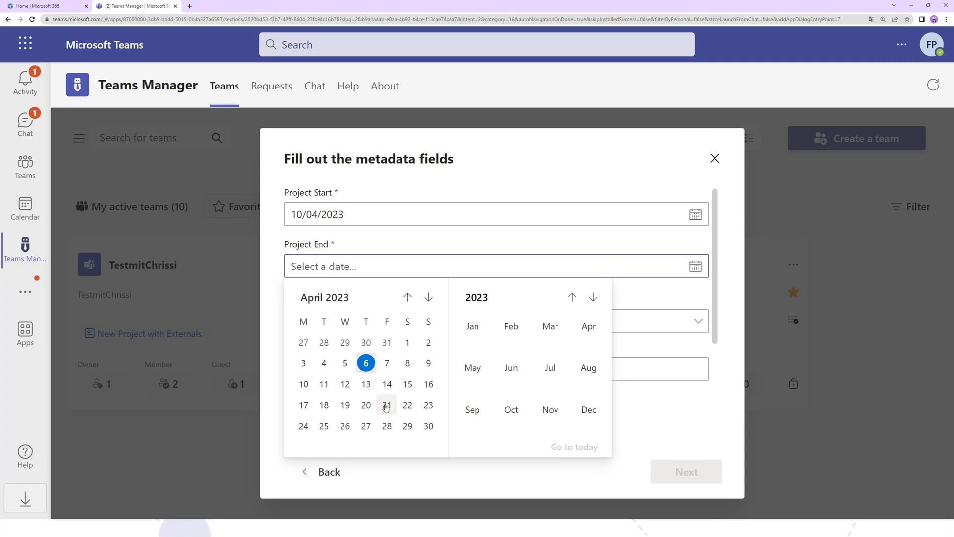
left_click(407, 425)
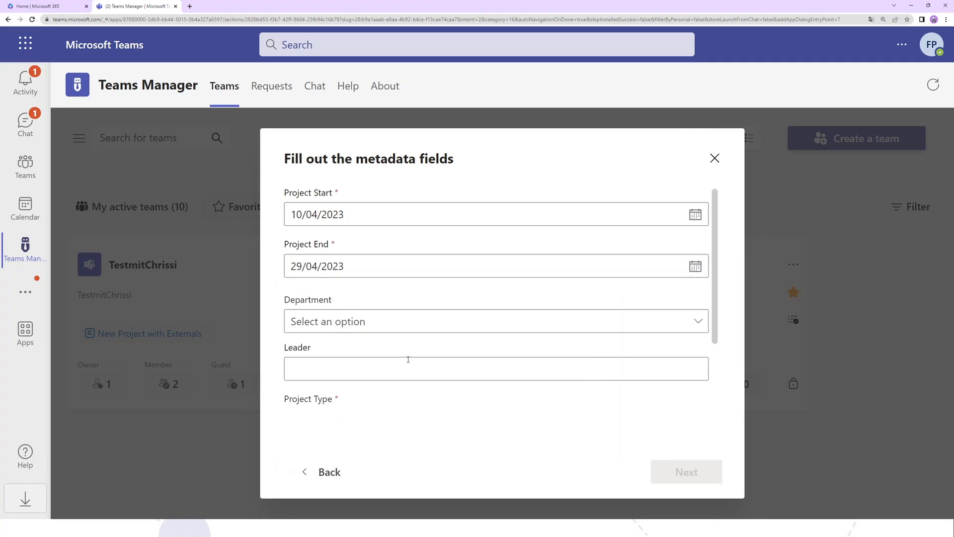
- Set the department to HR and the project type to Internal in the metadata fields
left_click(392, 325)
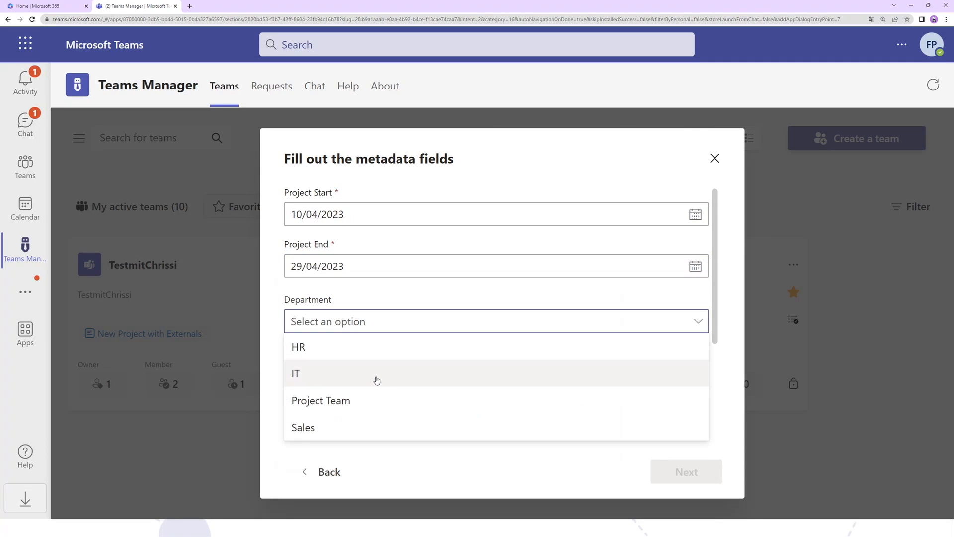
left_click(385, 350)
scroll(429, 355, "down", 2)
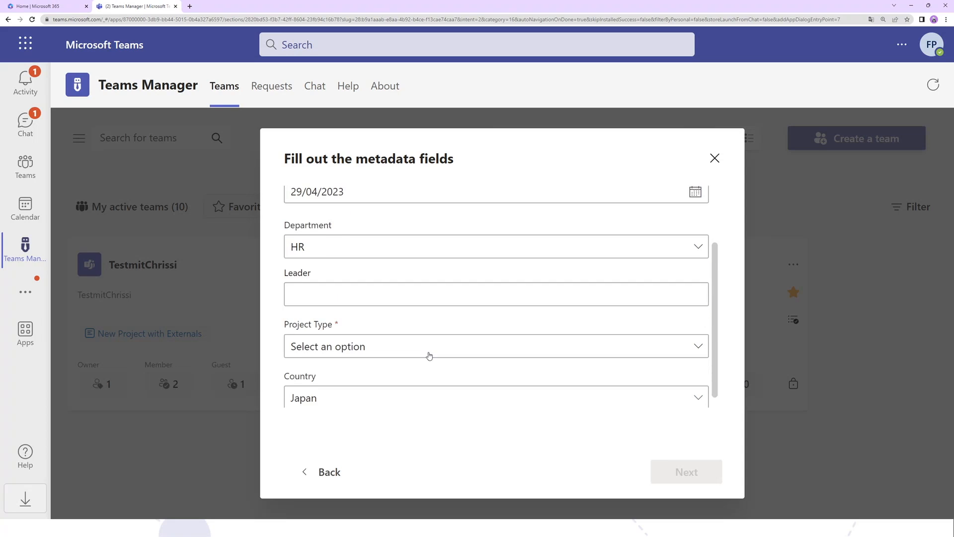
scroll(367, 318, "up", 2)
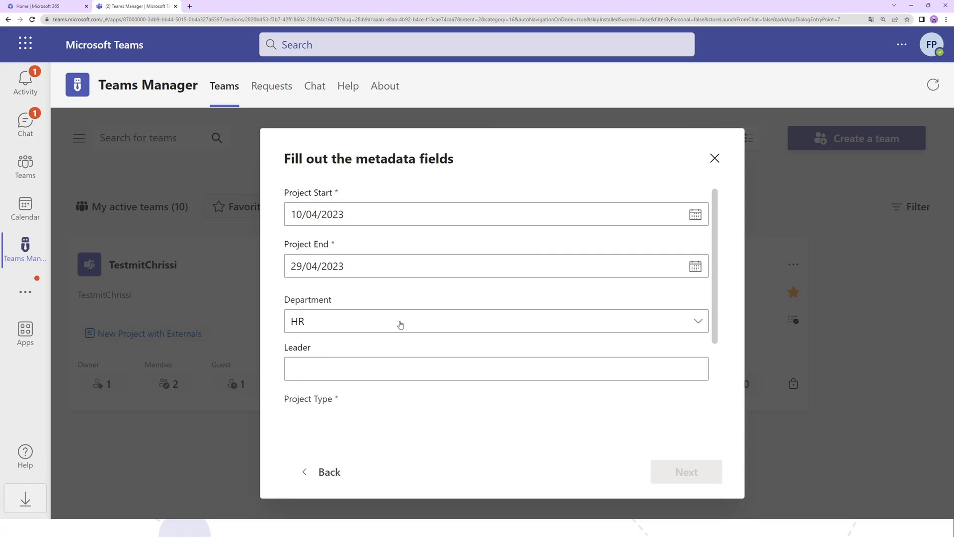
scroll(393, 328, "down", 3)
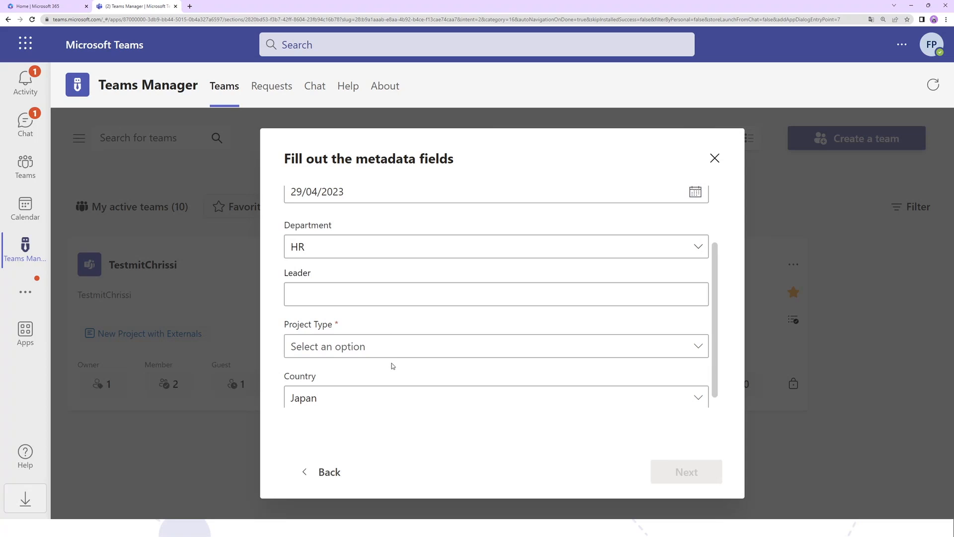
scroll(390, 351, "down", 1)
left_click(389, 347)
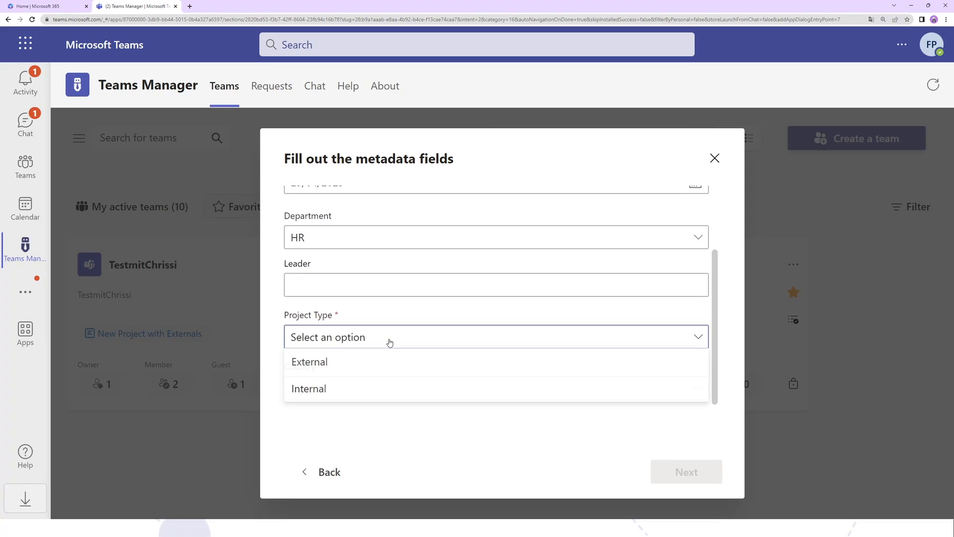
left_click(352, 389)
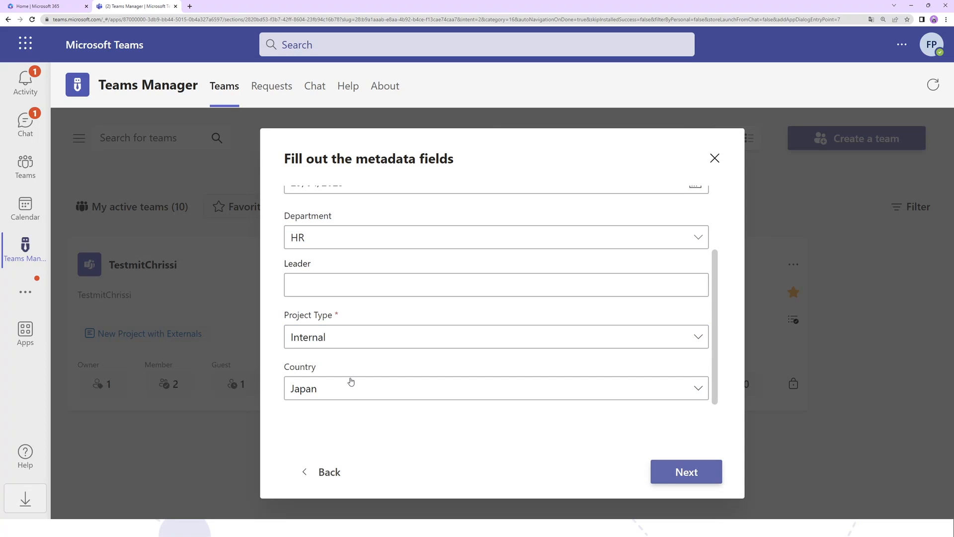
- Set the country to Canada and continue to the summary of the new team
left_click(351, 390)
left_click(388, 256)
scroll(592, 298, "up", 3)
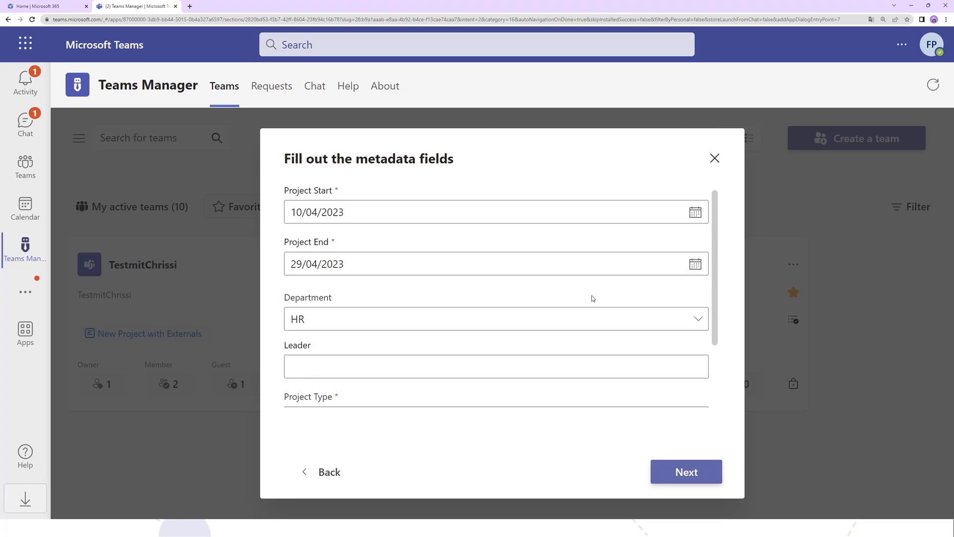
scroll(592, 301, "down", 3)
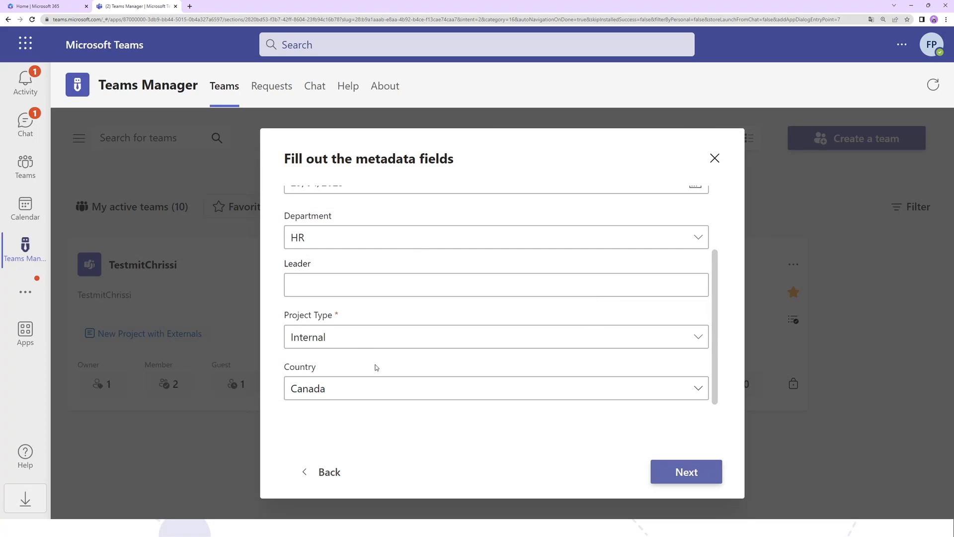
left_click(661, 471)
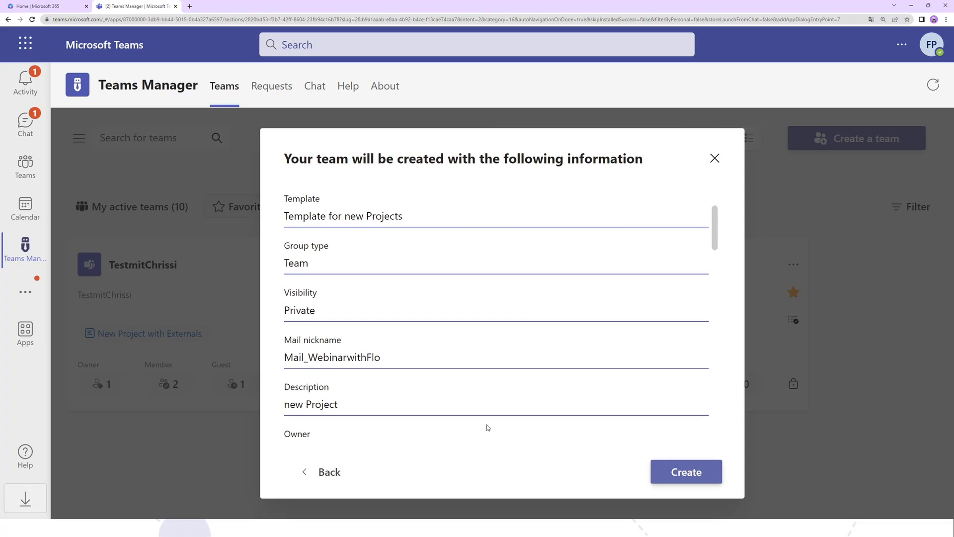
- Review the summary's team name, metadata and archival and deletion settings, and submit the team creation request
scroll(486, 427, "up", 2)
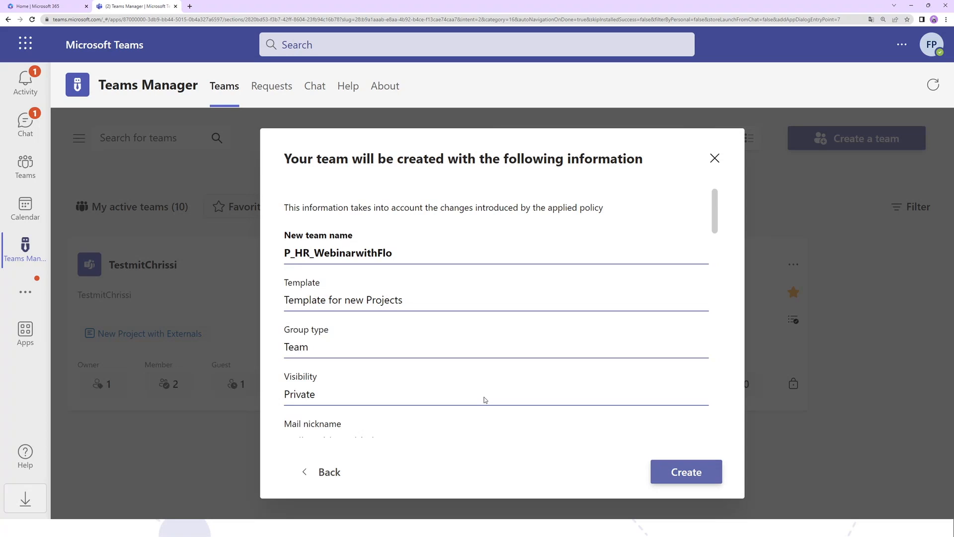
left_click_drag(420, 254, 277, 253)
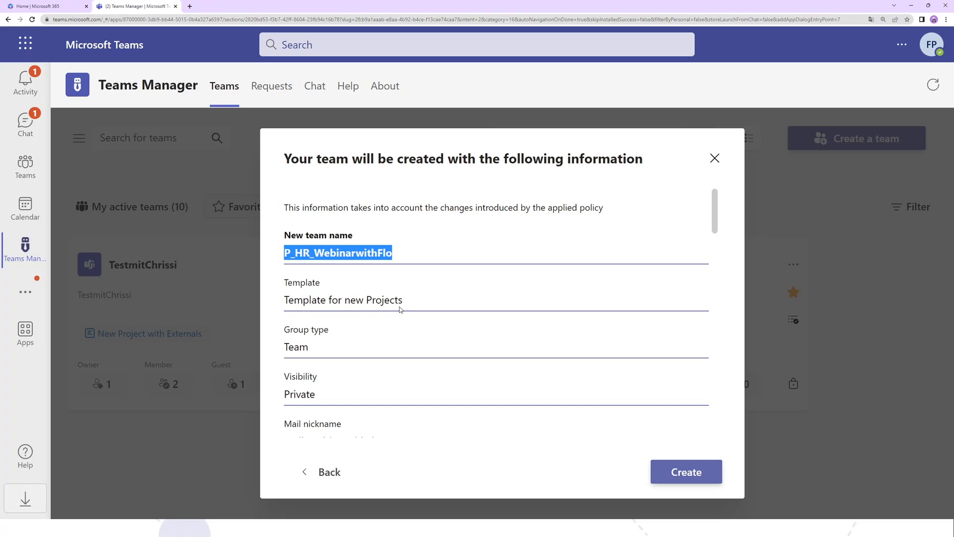
scroll(405, 309, "down", 1)
scroll(490, 308, "down", 8)
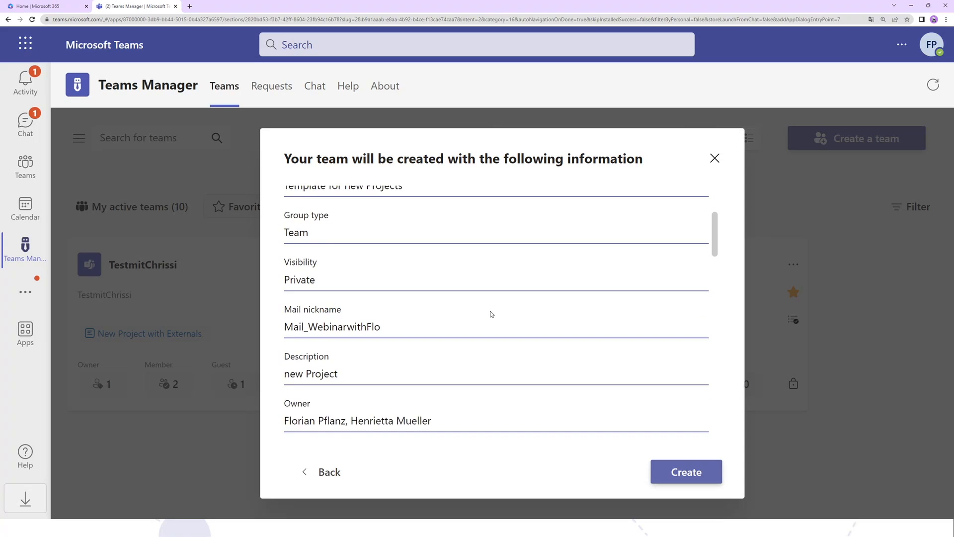
scroll(490, 314, "down", 7)
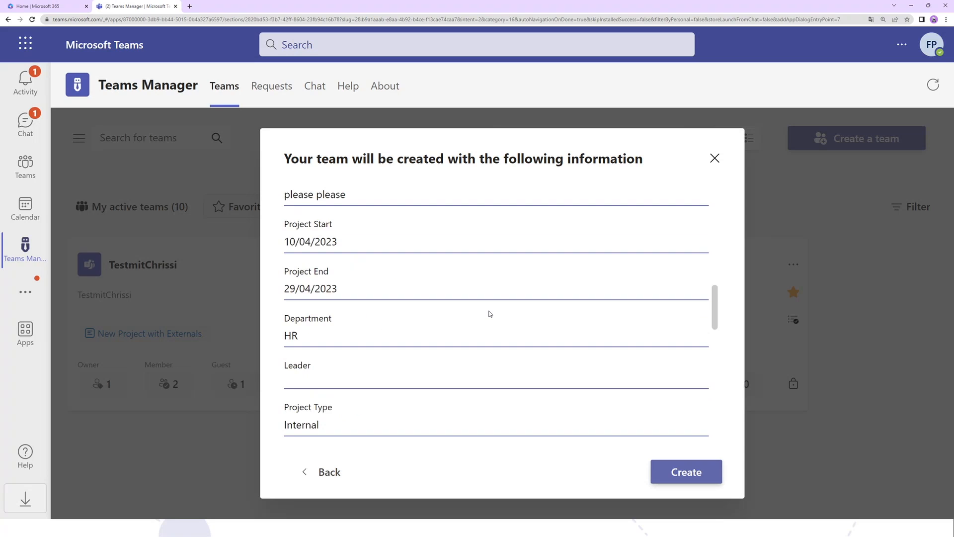
scroll(490, 314, "down", 7)
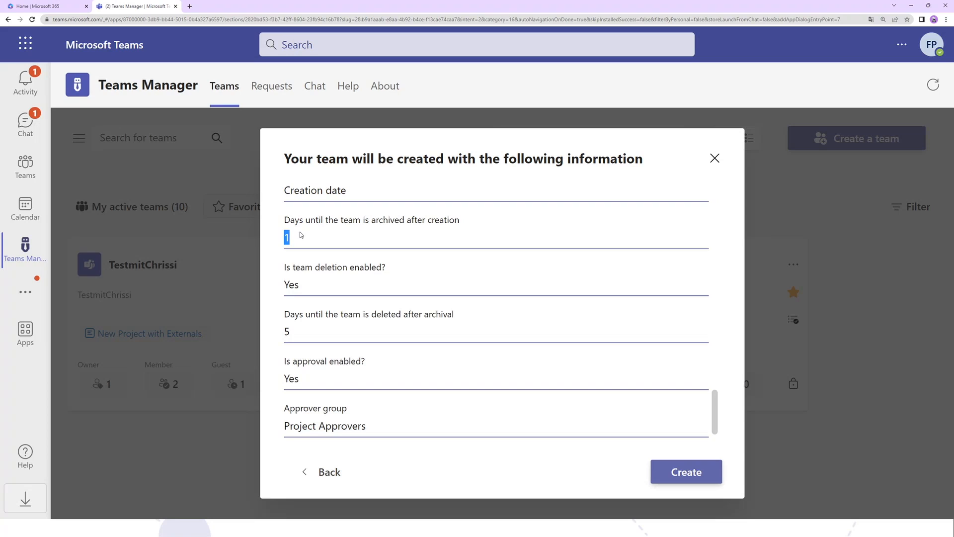
left_click_drag(316, 325, 274, 324)
left_click_drag(314, 286, 271, 283)
left_click(666, 478)
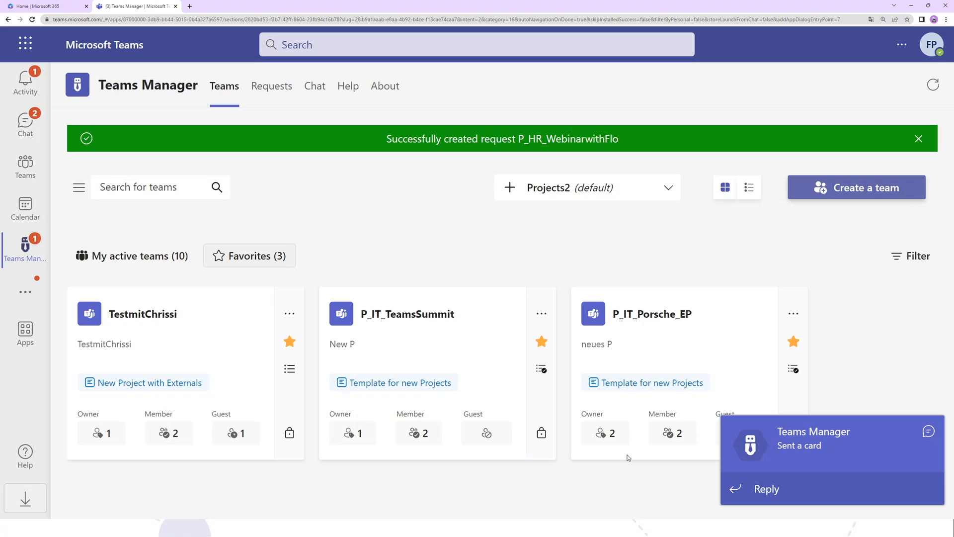
- Open the P_HR_WebinarwithFlo request from the Teams Manager chat card and start its approval from the open requests
left_click(25, 123)
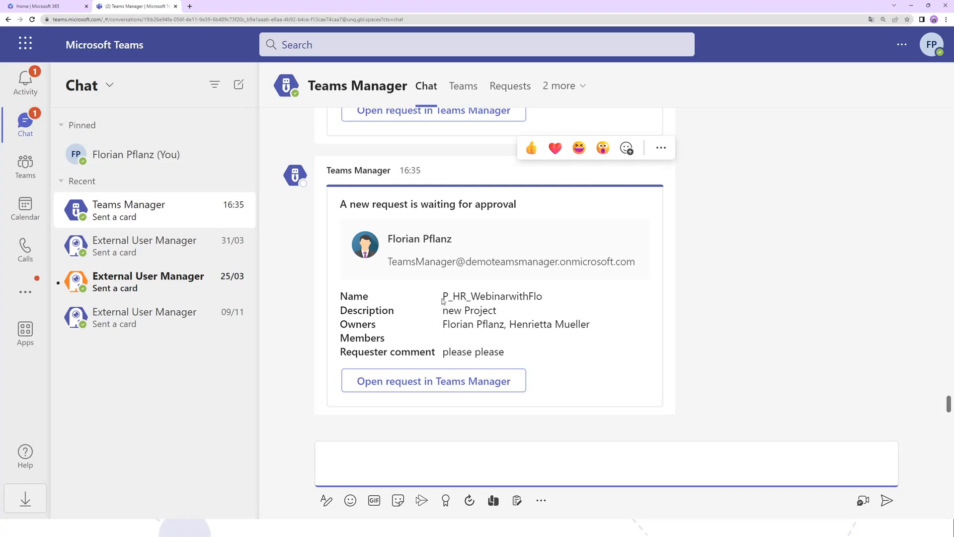
left_click_drag(443, 298, 570, 323)
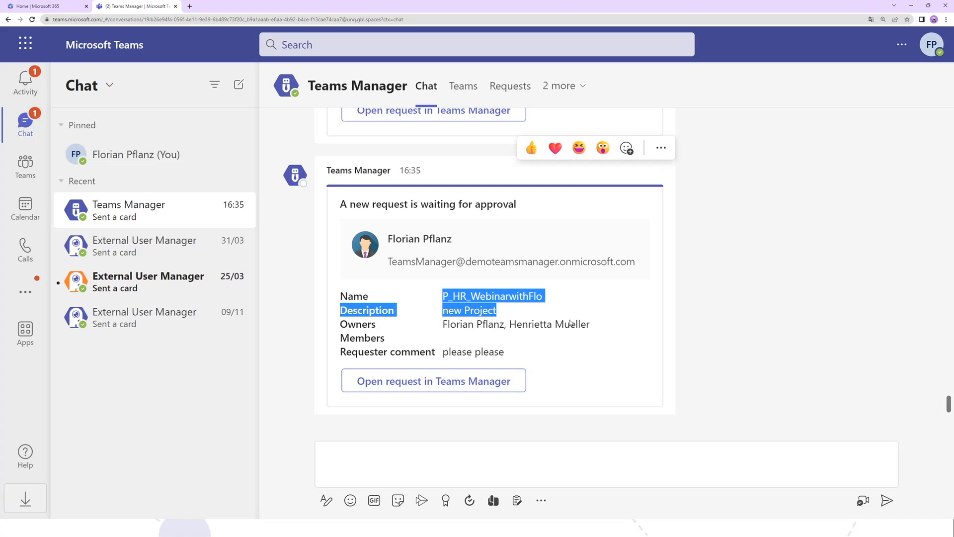
left_click(466, 382)
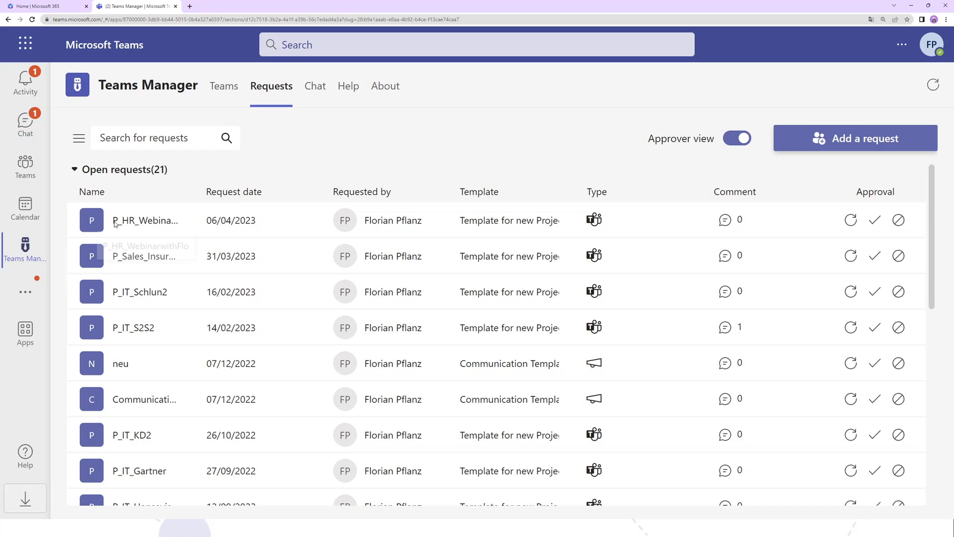
left_click(876, 220)
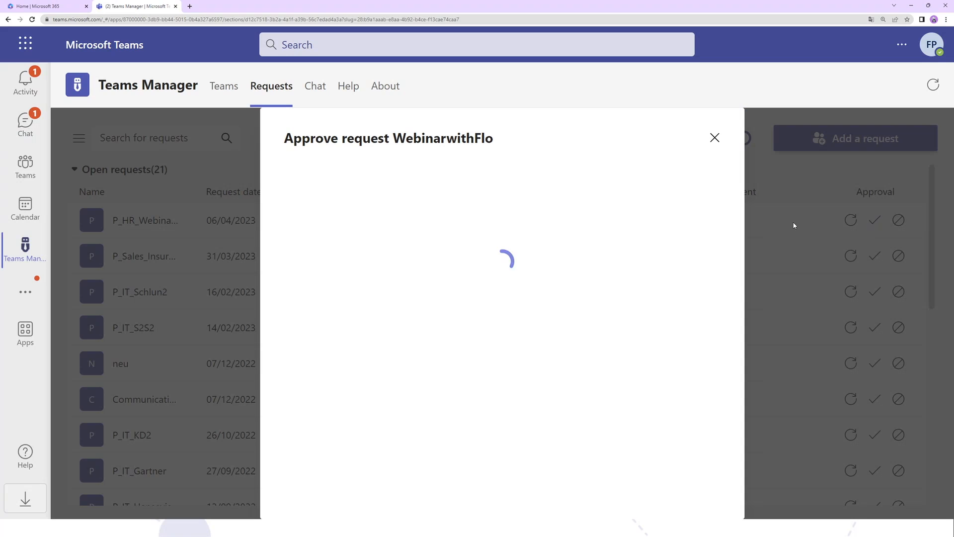
- Examine the requested team's owners, requester comment, guest access and project metadata in the approval form
scroll(595, 260, "down", 3)
scroll(611, 299, "down", 5)
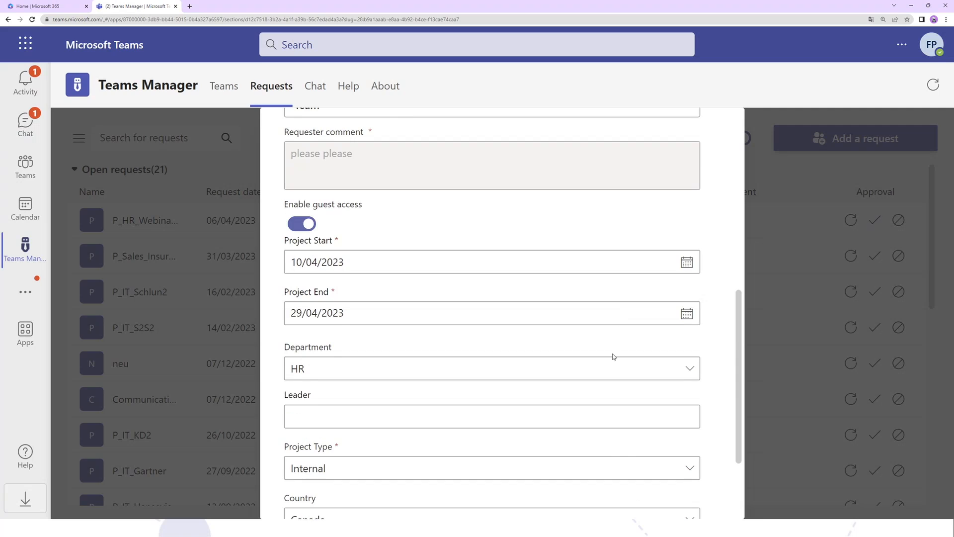
scroll(696, 378, "down", 2)
scroll(651, 385, "up", 4)
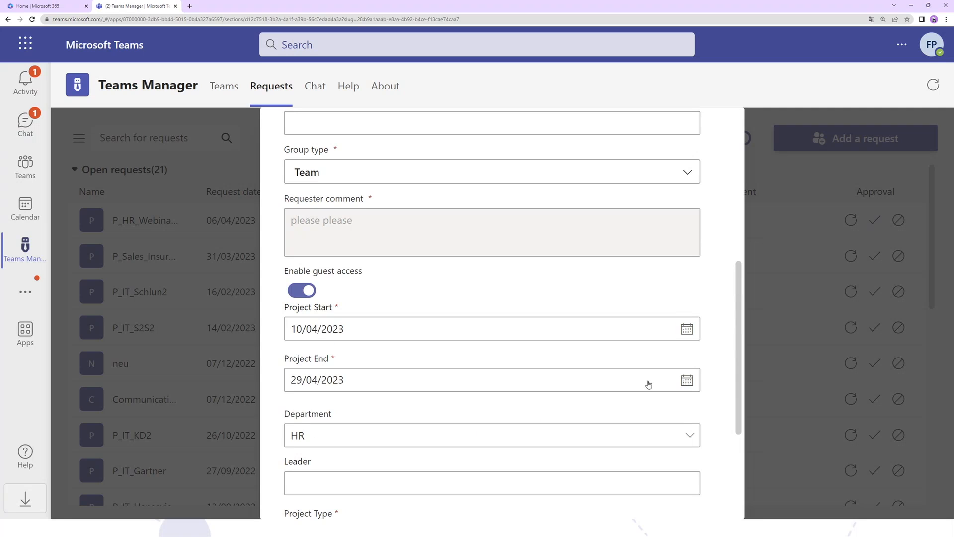
scroll(597, 323, "up", 3)
scroll(576, 298, "up", 4)
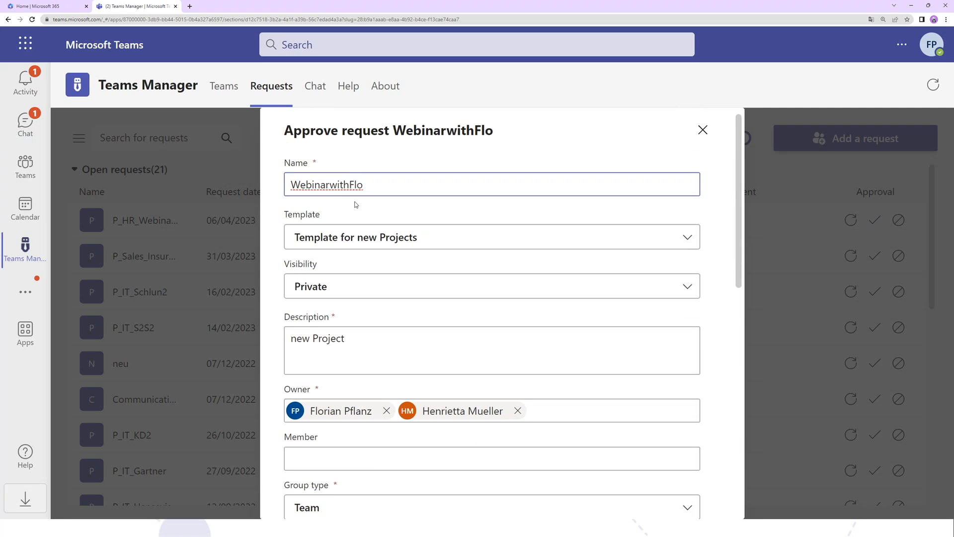
scroll(477, 238, "down", 8)
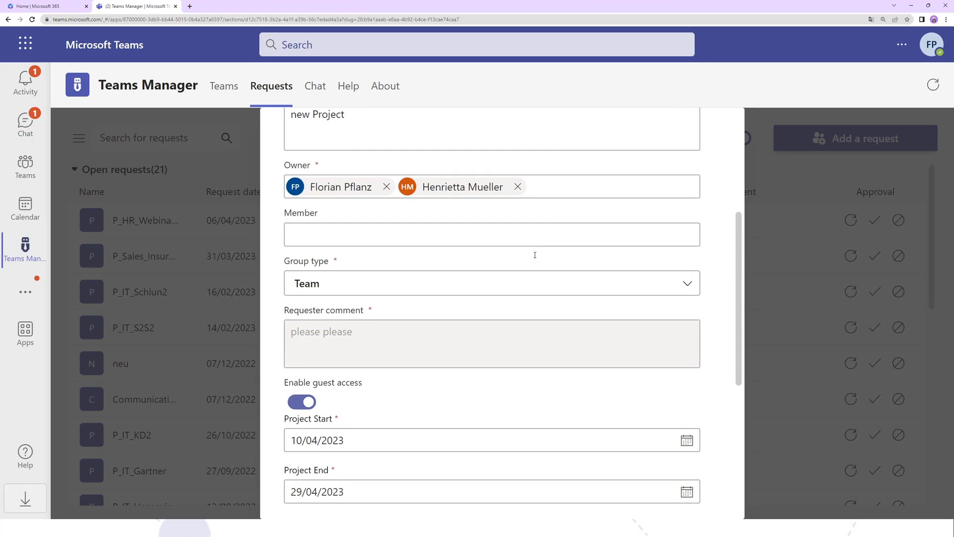
scroll(441, 326, "up", 5)
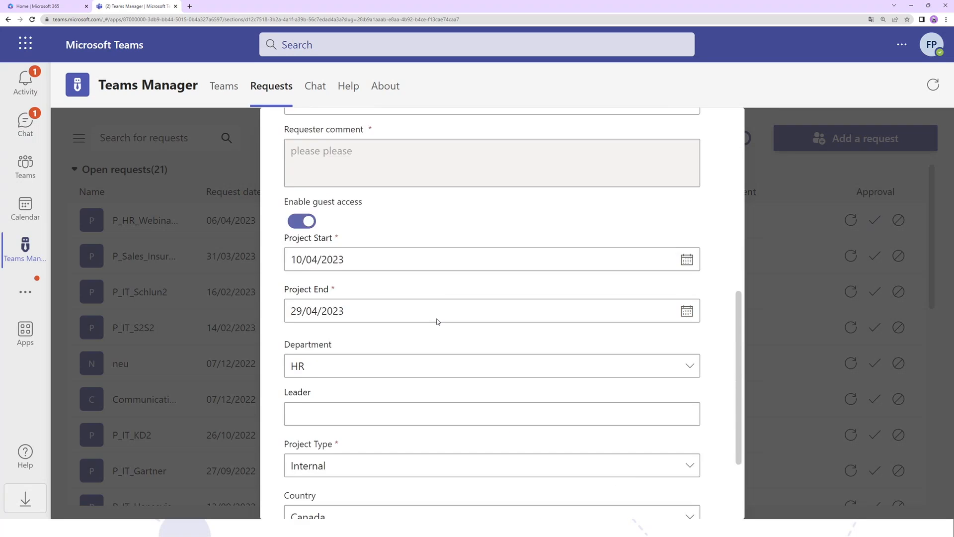
scroll(440, 326, "up", 4)
scroll(441, 326, "down", 5)
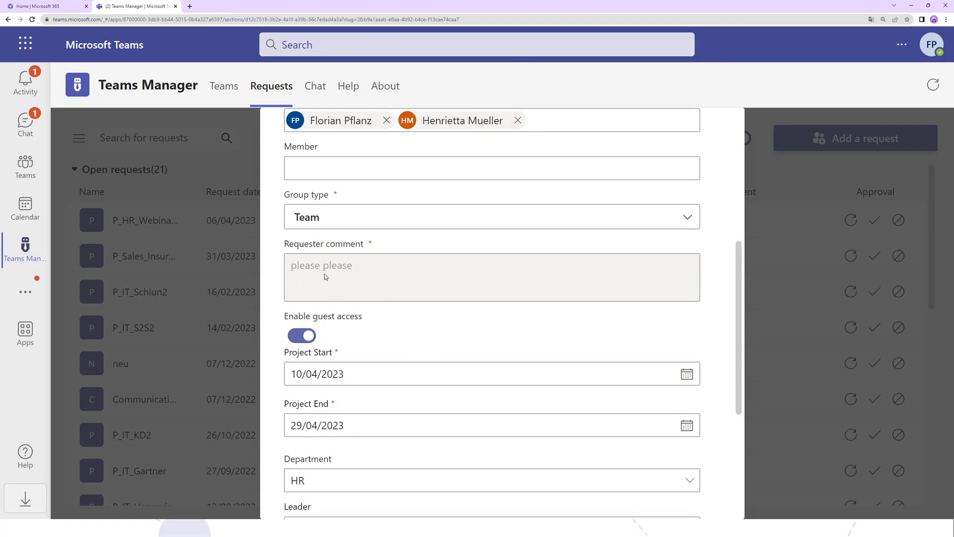
scroll(419, 363, "down", 1)
scroll(419, 363, "down", 4)
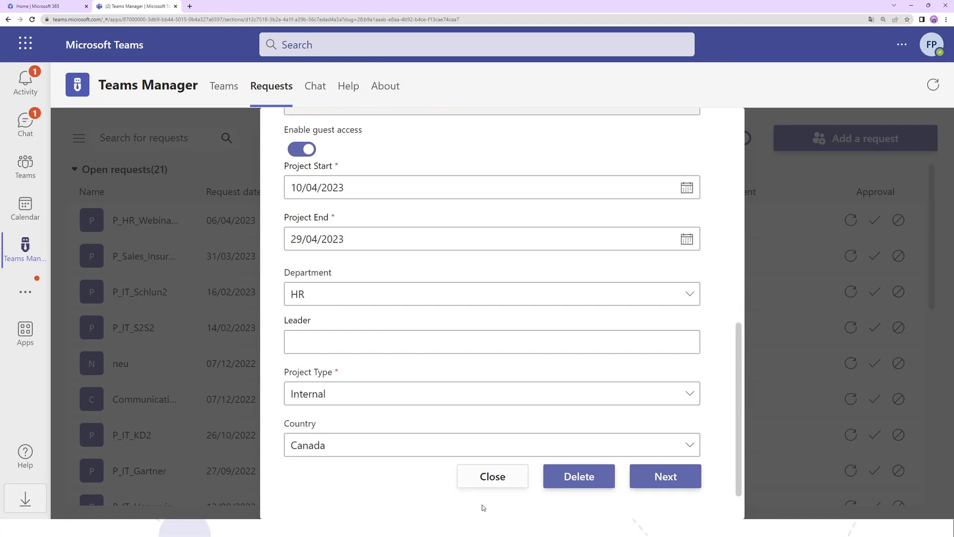
- Continue to the approval summary, add the comment "here you go" and approve the WebinarwithFlo request
left_click(638, 479)
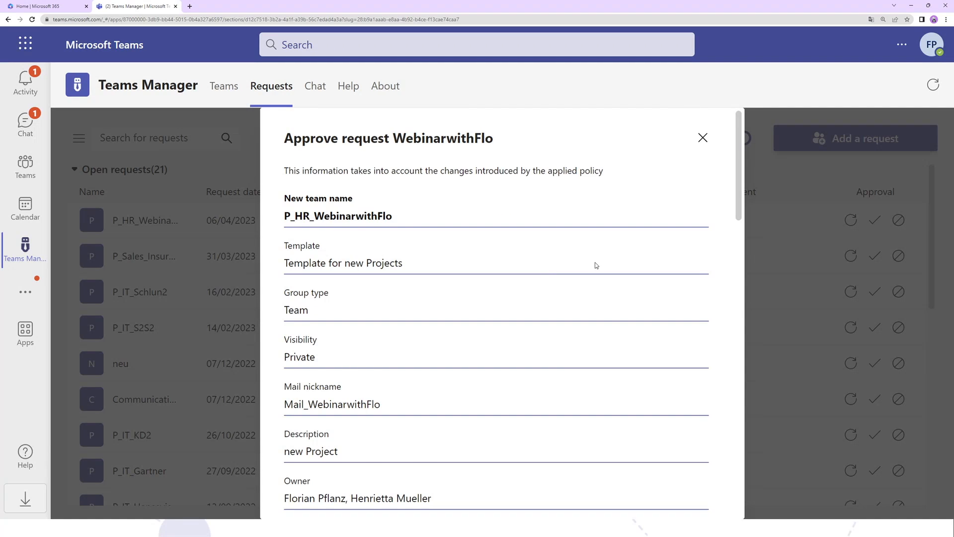
scroll(597, 268, "down", 1)
scroll(597, 272, "down", 10)
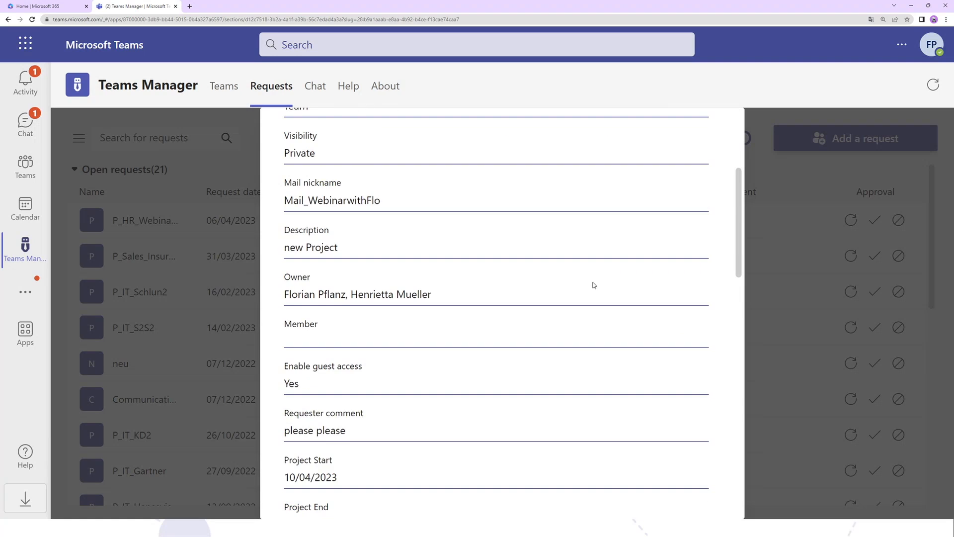
scroll(592, 290, "down", 14)
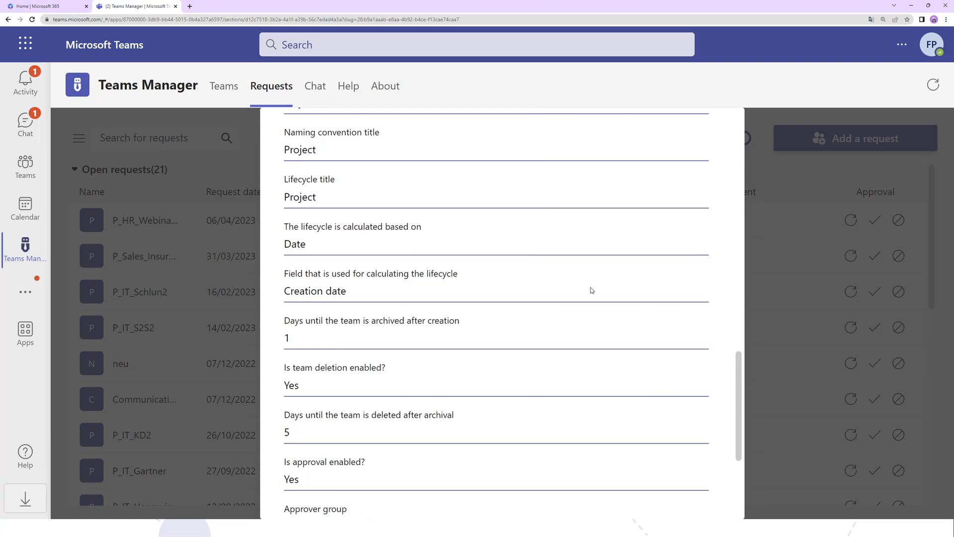
left_click(399, 388)
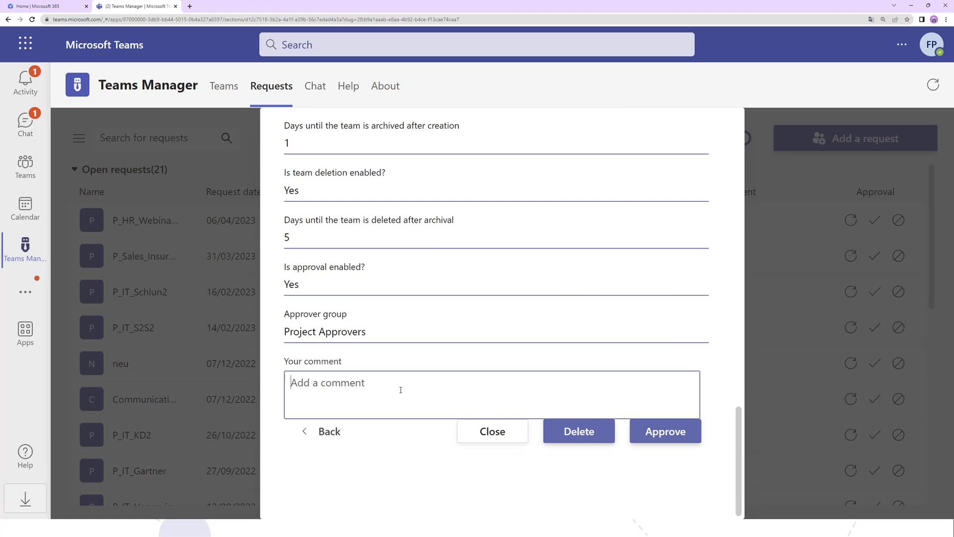
type("here you go")
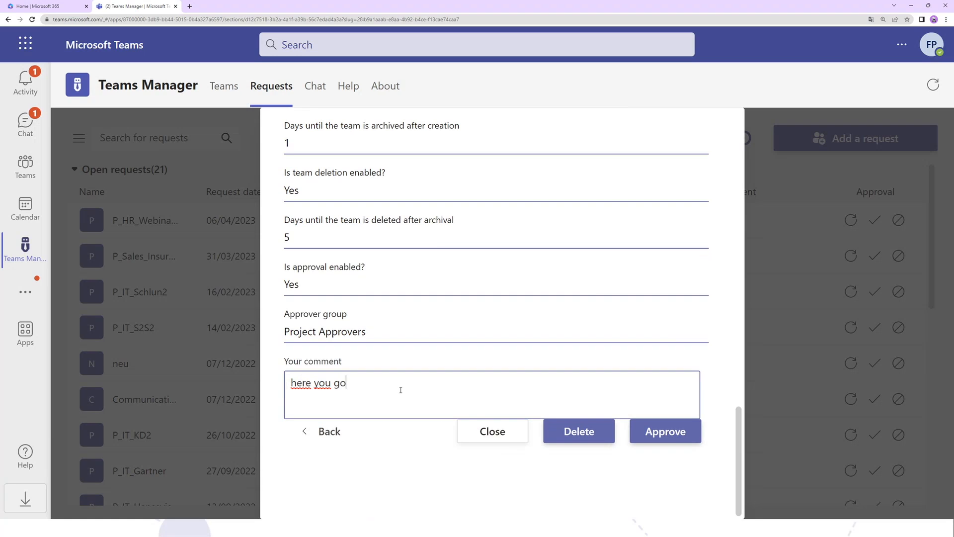
left_click(678, 431)
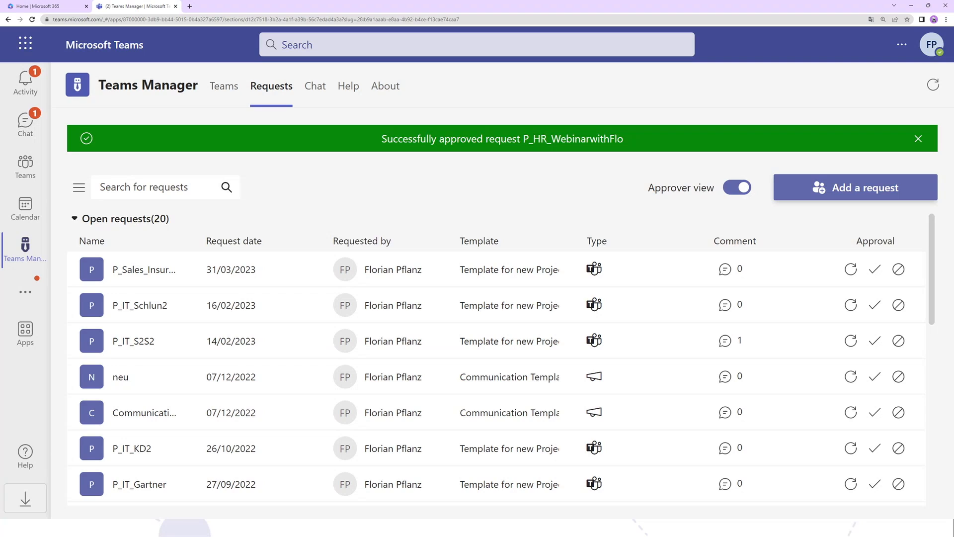
- Open the Teams Manager configuration and examine its Settings, Information, Governance and Maintenance sections
left_click(78, 187)
left_click(92, 236)
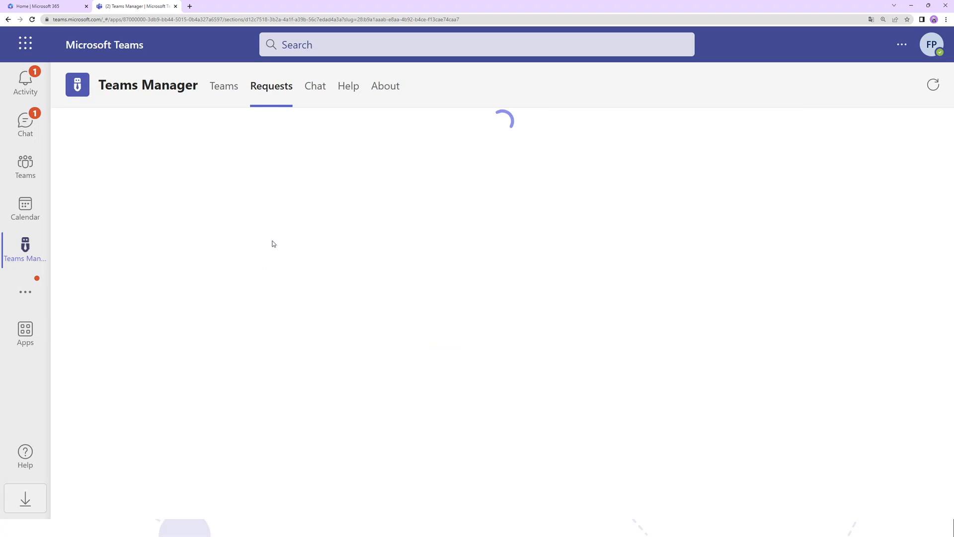
scroll(201, 246, "down", 2)
scroll(197, 266, "up", 2)
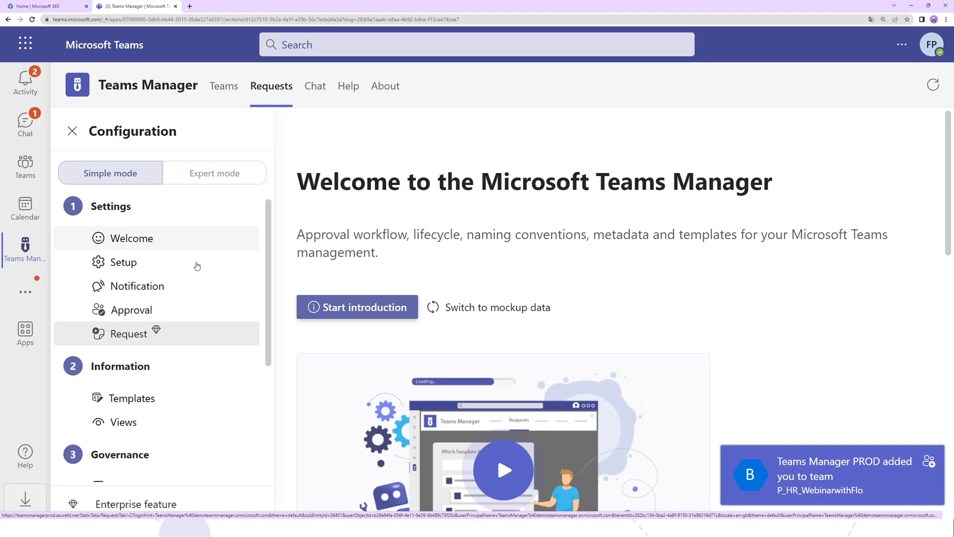
scroll(196, 266, "down", 4)
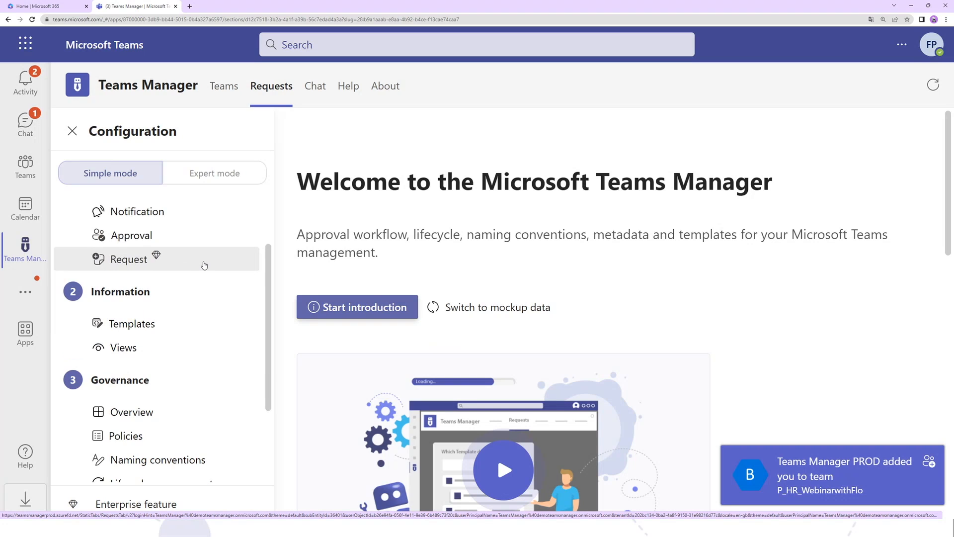
scroll(218, 293, "up", 4)
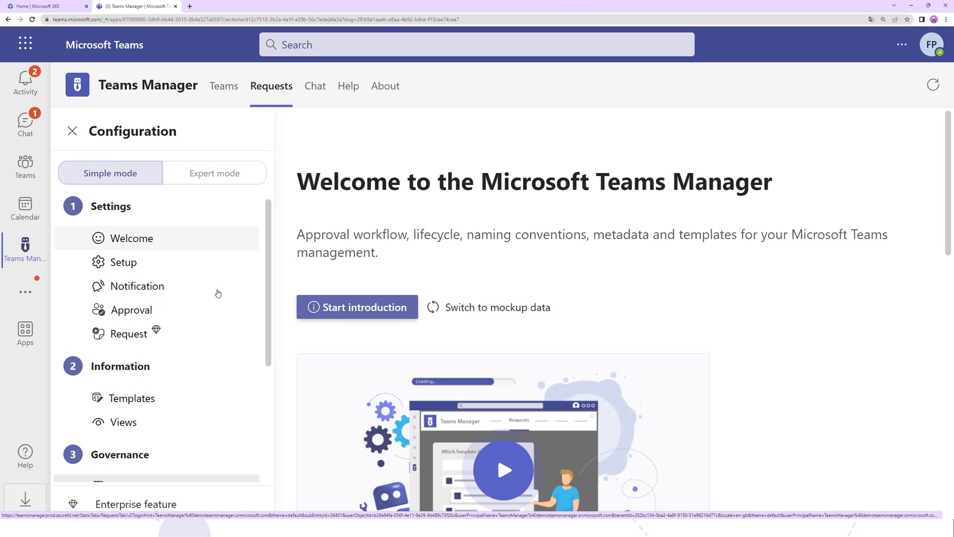
scroll(217, 294, "down", 1)
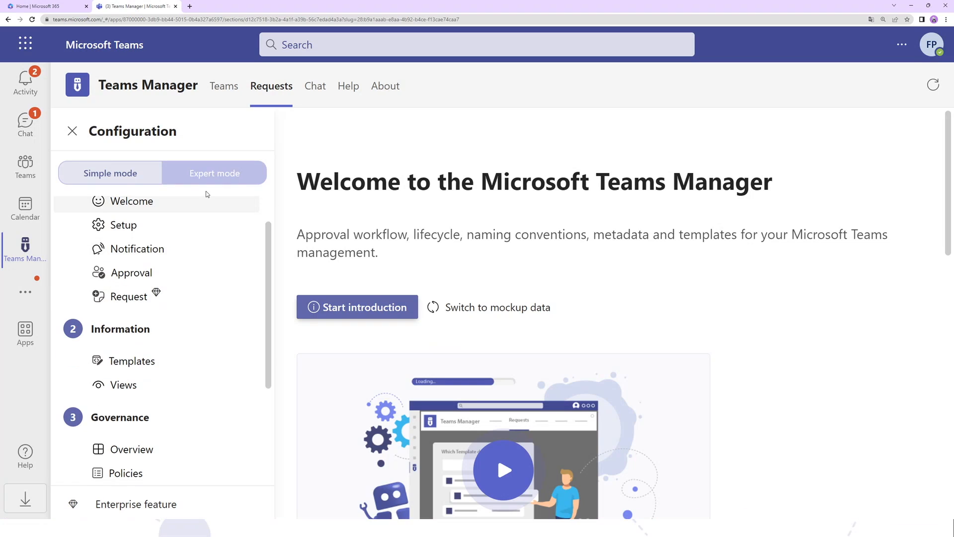
scroll(208, 351, "up", 1)
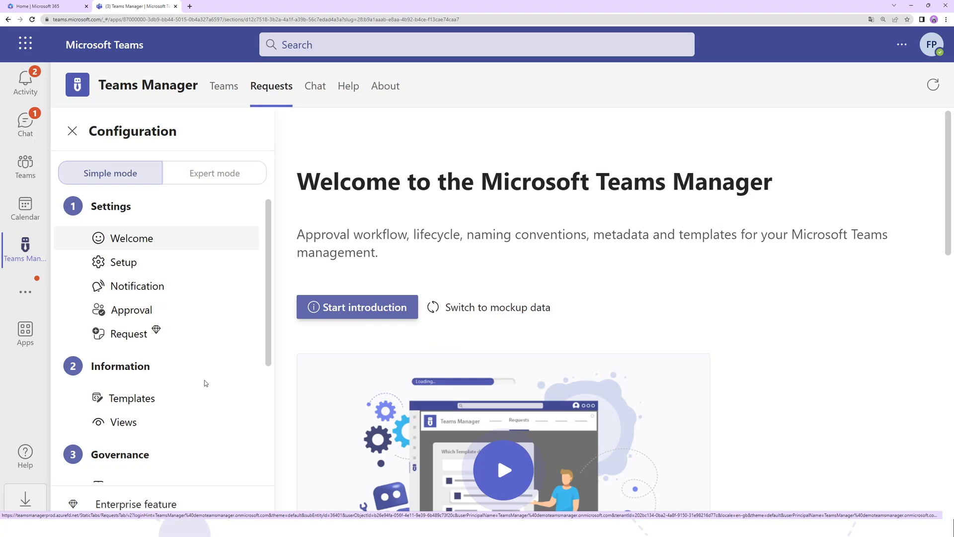
scroll(198, 346, "down", 4)
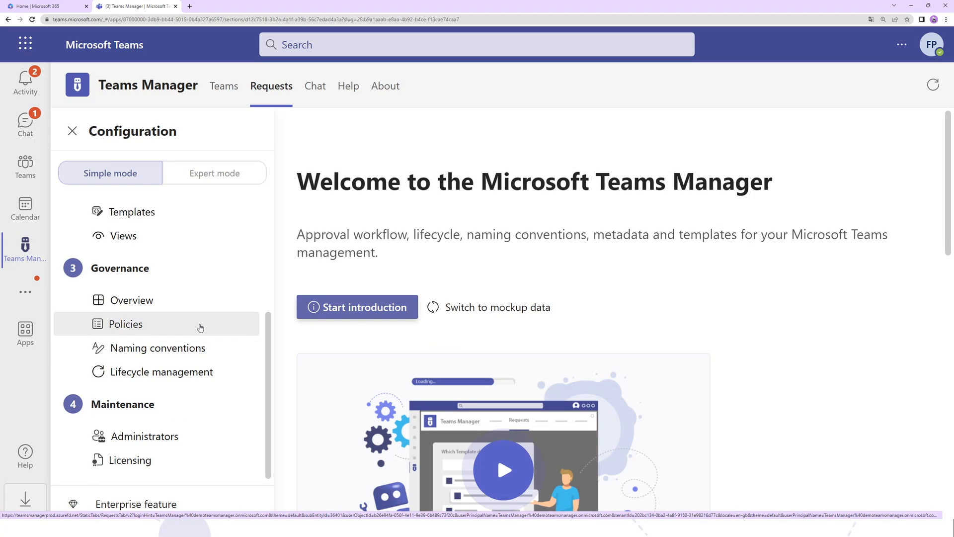
- Open the Project policy package from the governance policies and examine its name and description
left_click(200, 328)
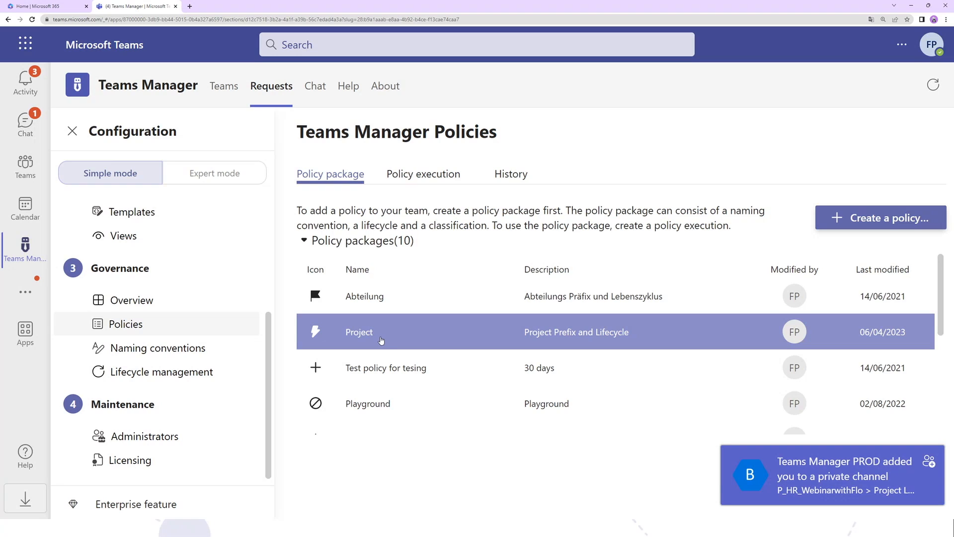
left_click(380, 336)
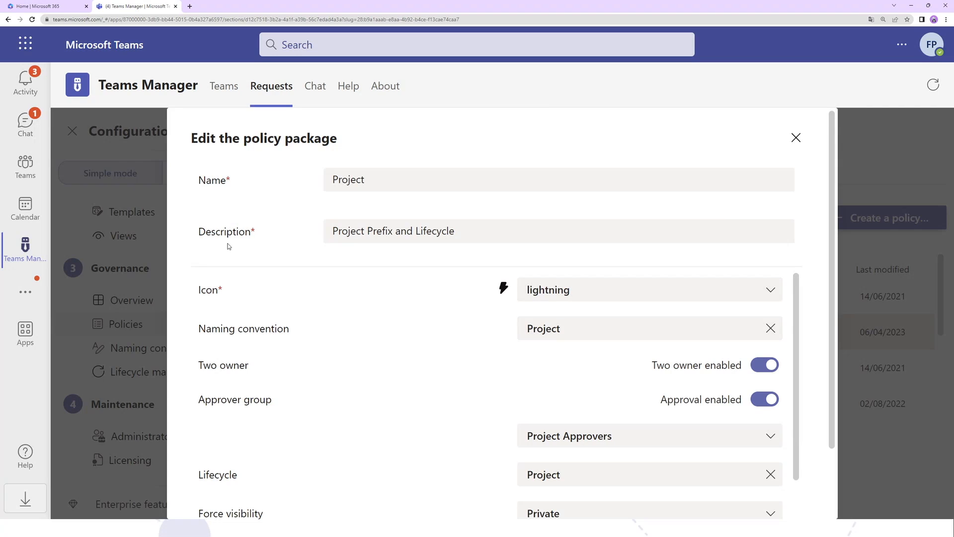
left_click_drag(371, 178, 309, 184)
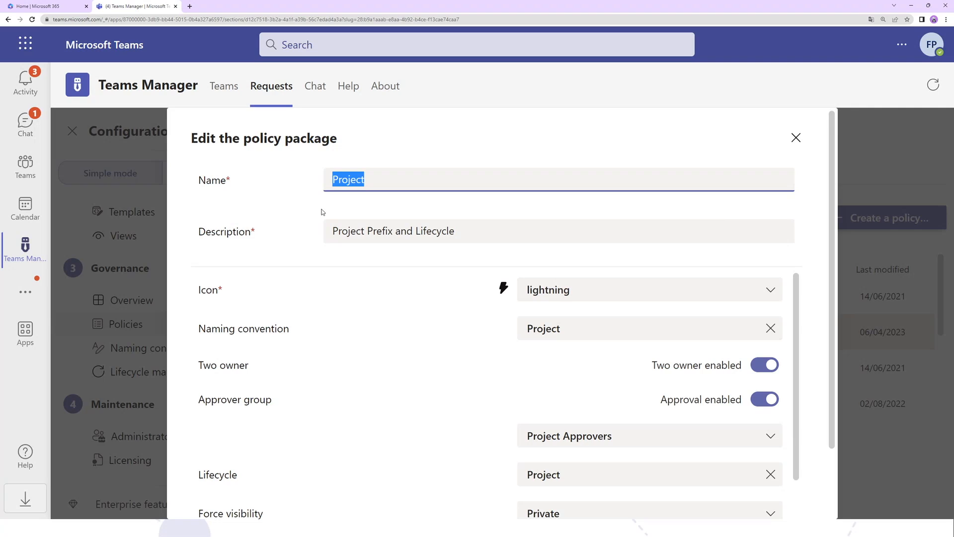
left_click(409, 182)
left_click_drag(409, 182, 320, 224)
- Examine the Project policy package's naming convention, two-owner rule and approver group
scroll(365, 248, "down", 1)
left_click_drag(201, 292, 379, 319)
left_click(559, 292)
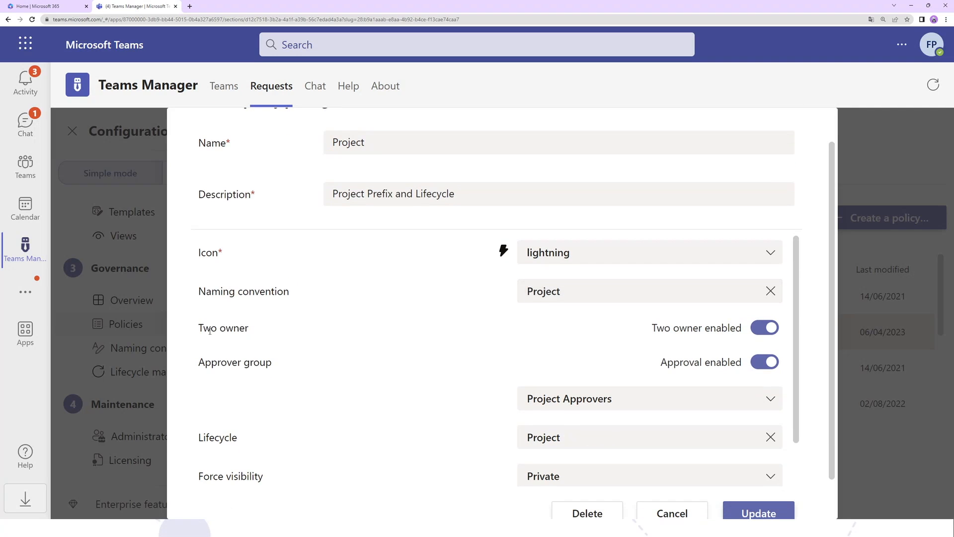
left_click_drag(200, 325, 286, 323)
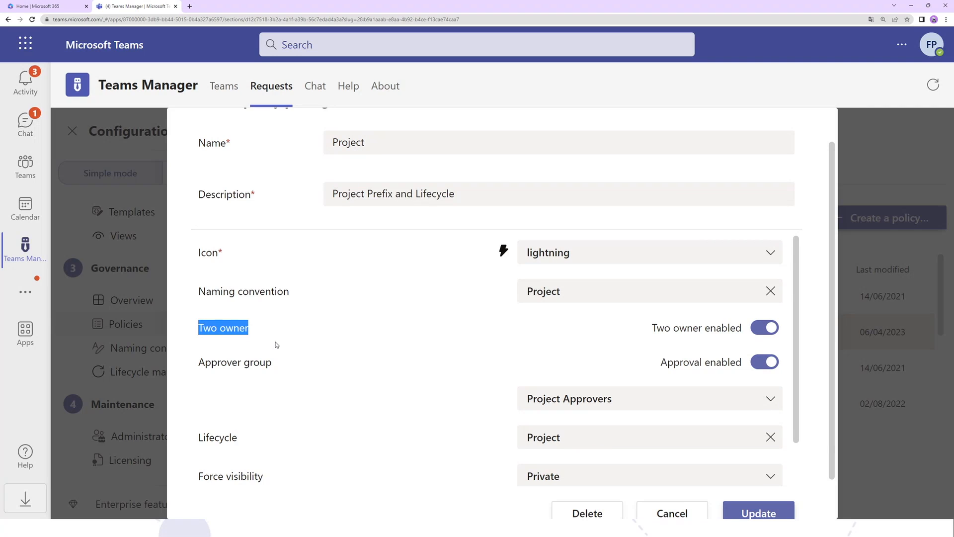
left_click(202, 374)
left_click_drag(200, 361, 298, 380)
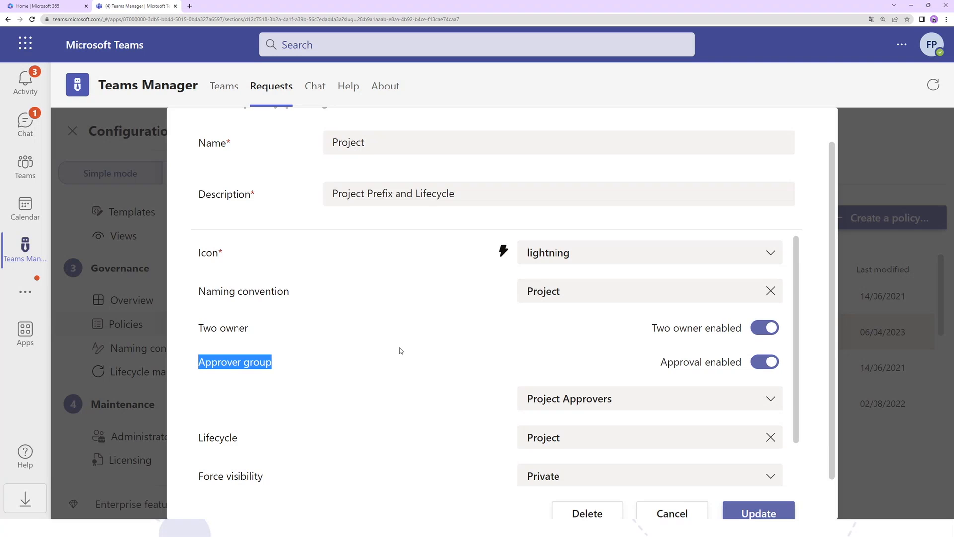
left_click(285, 378)
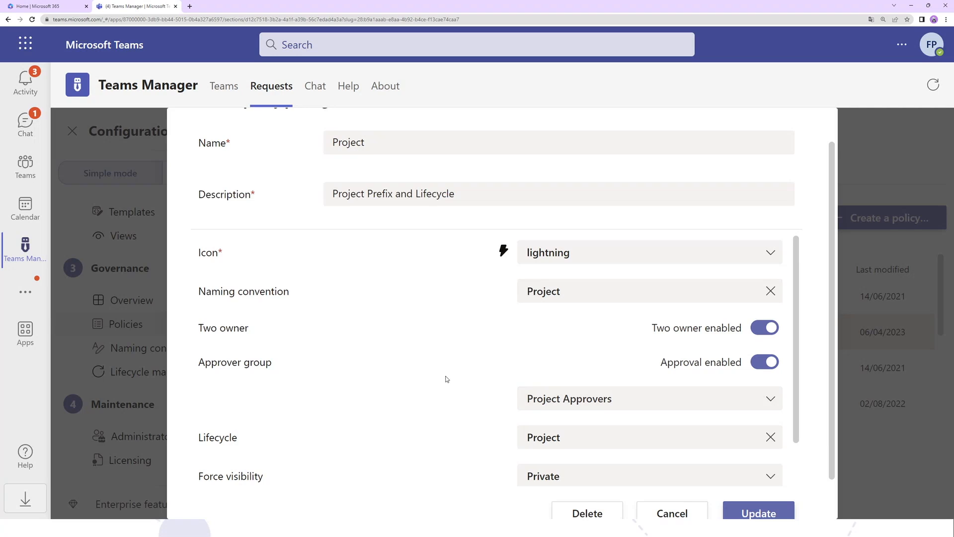
- Examine the Project policy package's lifecycle, forced visibility and forced guest access settings
scroll(249, 406, "down", 1)
left_click_drag(199, 390, 303, 389)
left_click(297, 395)
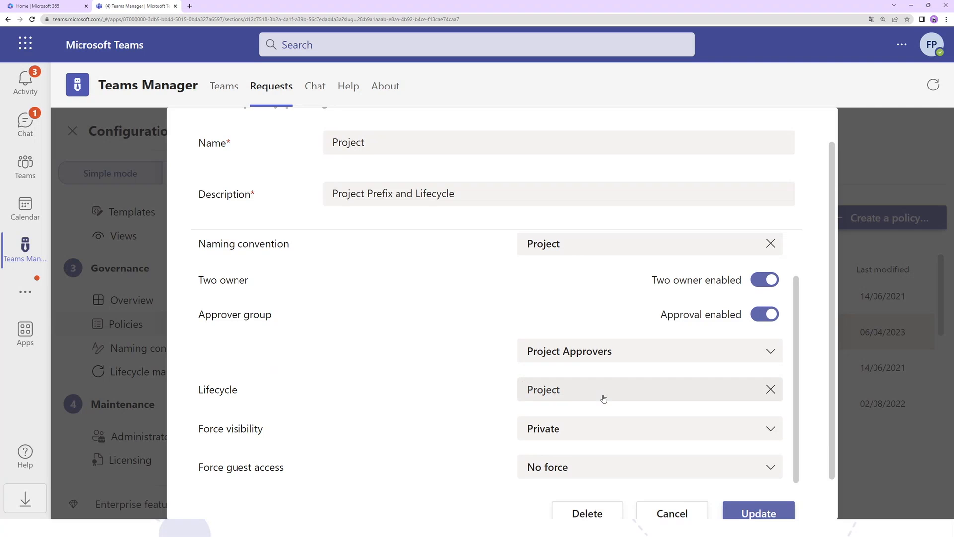
left_click_drag(197, 428, 344, 430)
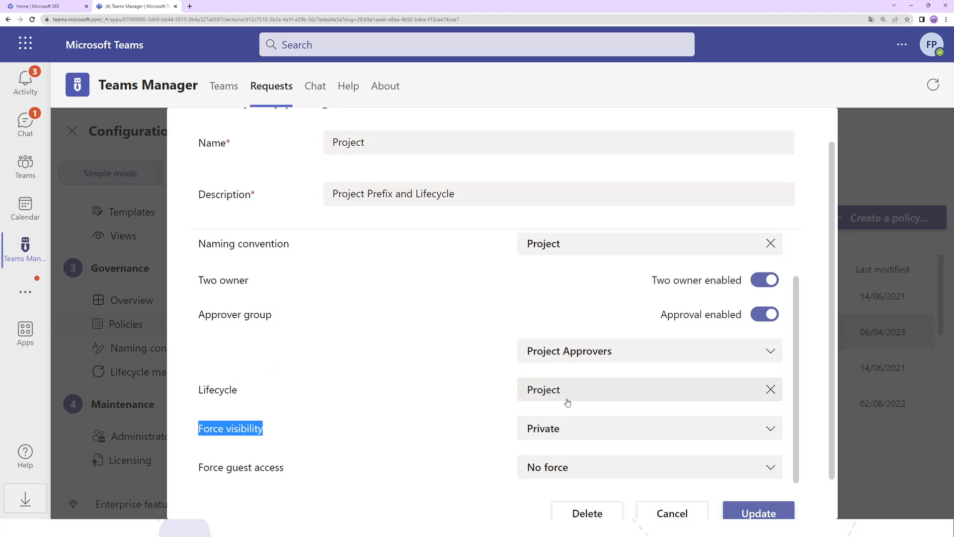
scroll(568, 402, "down", 1)
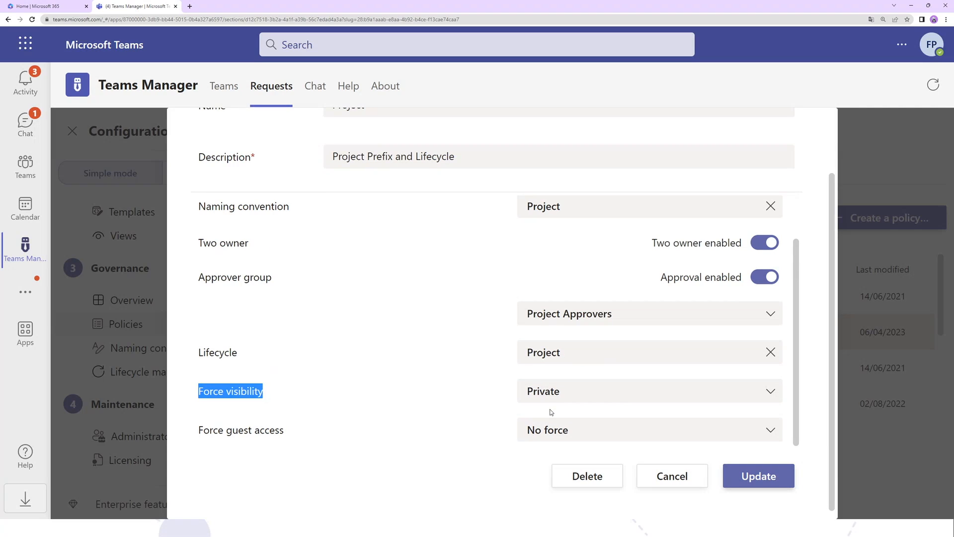
left_click_drag(160, 434, 399, 455)
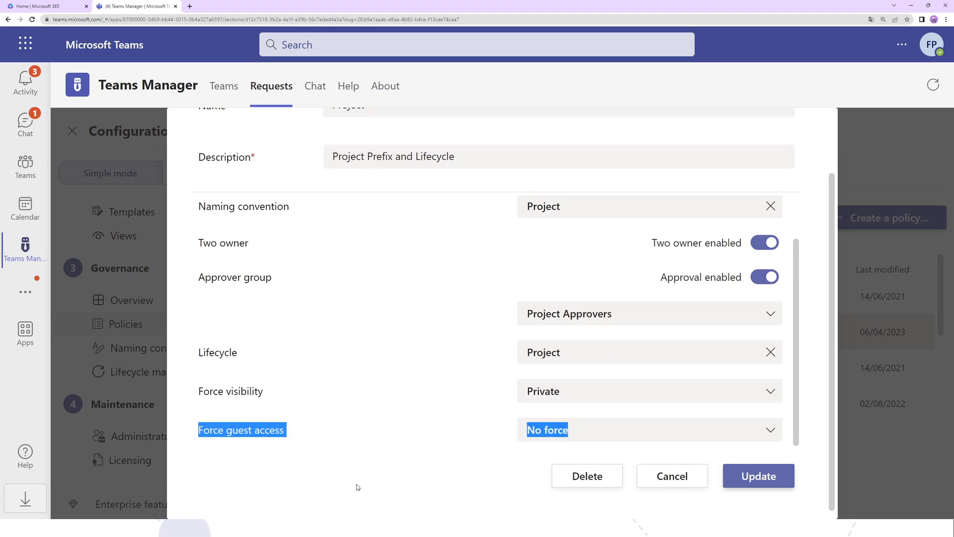
- Try forcing guest access to Allow guests in the Project policy package, and close the package without updating it
left_click(606, 432)
left_click(482, 417)
left_click(553, 438)
left_click(560, 401)
left_click(567, 425)
left_click(556, 382)
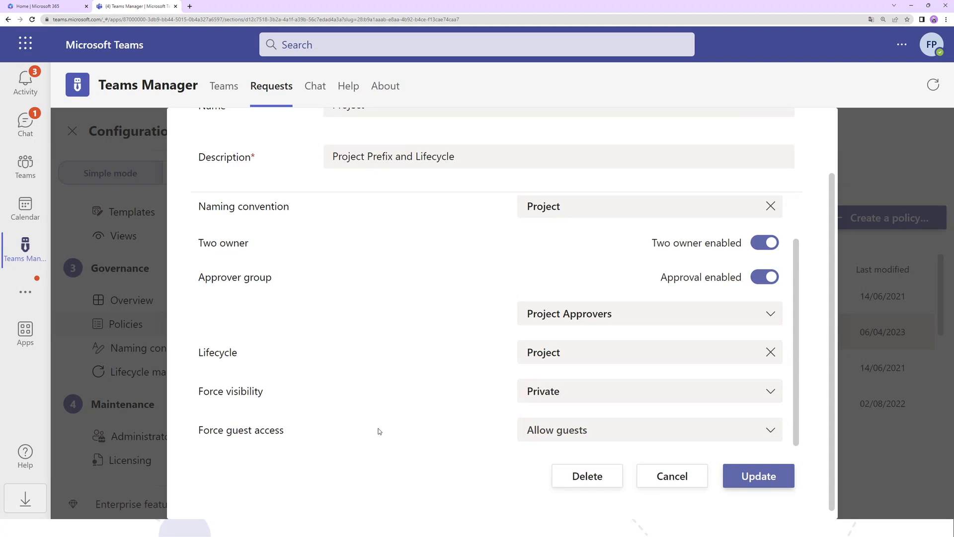
scroll(722, 402, "up", 1)
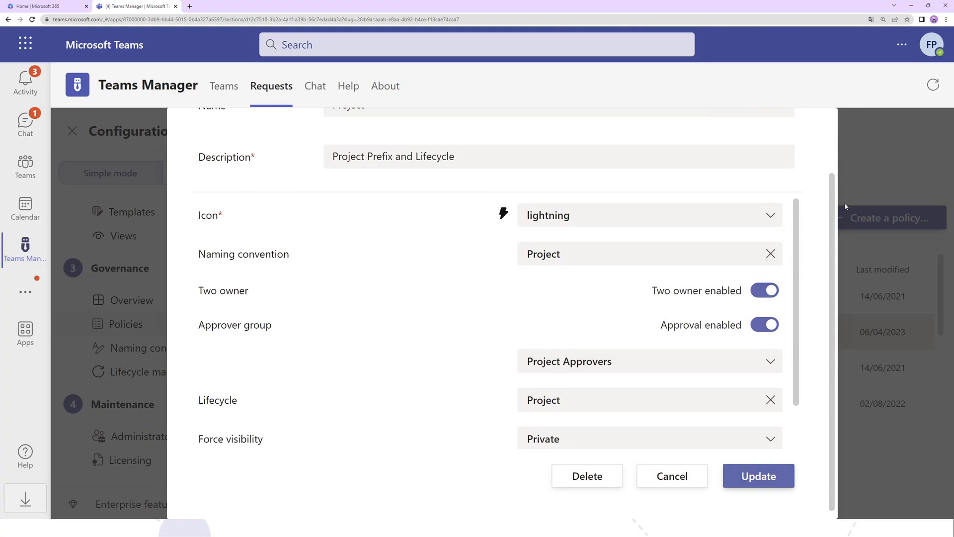
scroll(820, 337, "up", 2)
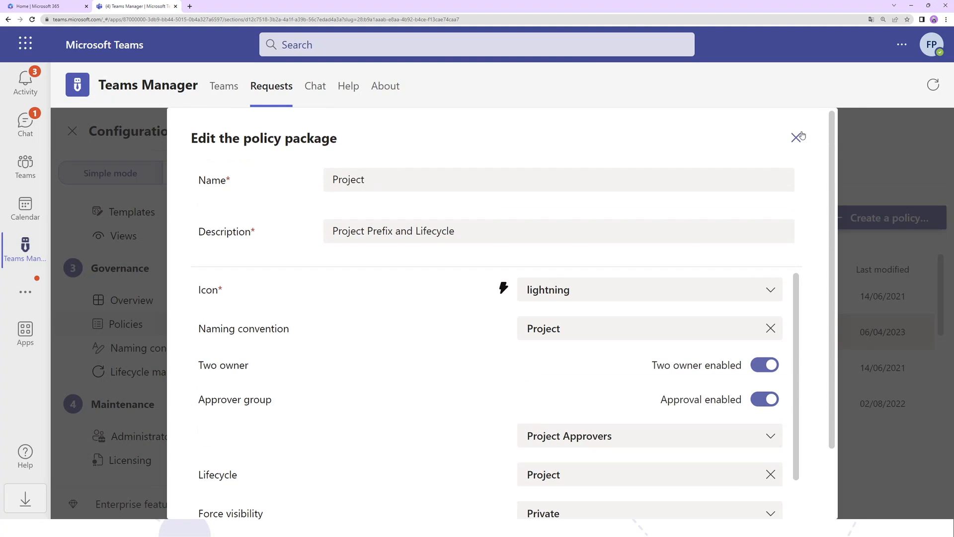
left_click(800, 136)
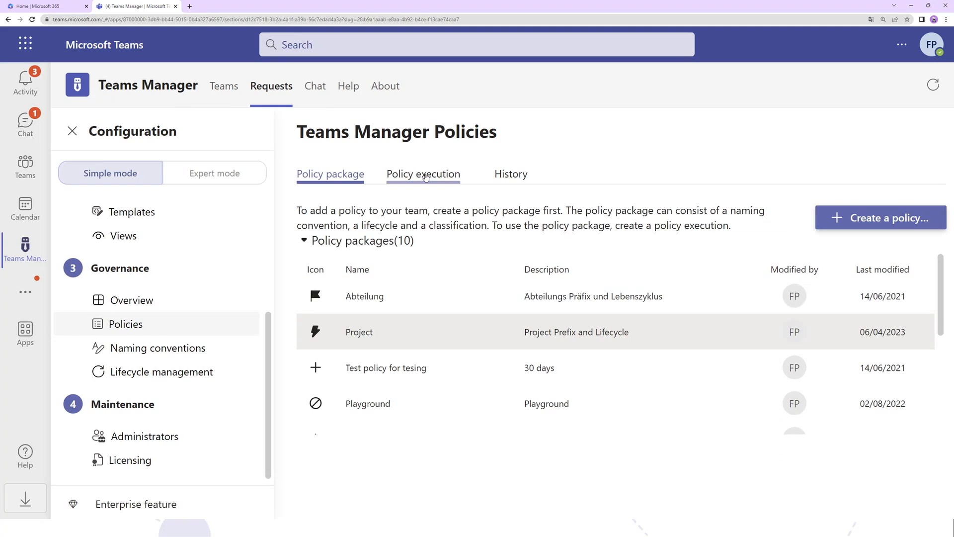
- Open the Project policy execution definition and examine its policy package, applying definition and template-name condition
left_click(426, 177)
left_click(418, 337)
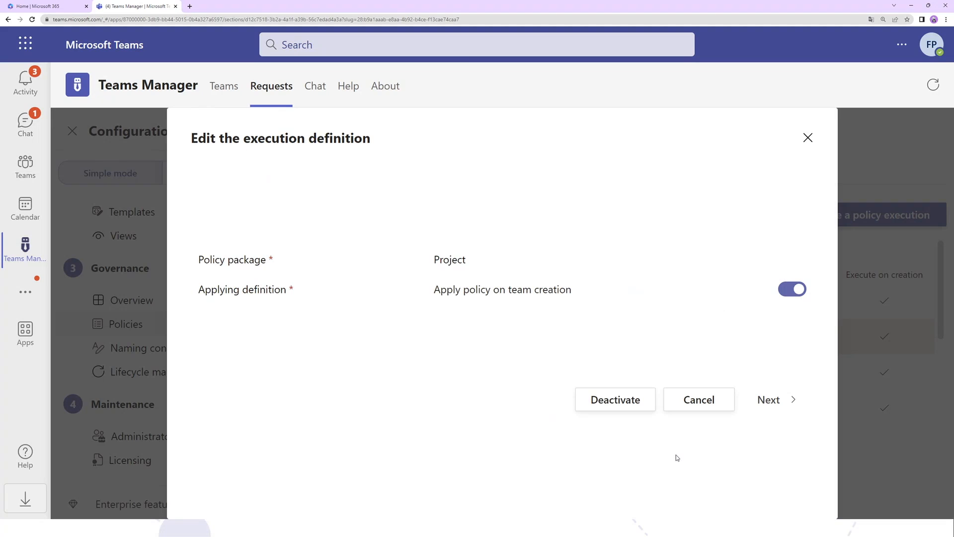
left_click_drag(430, 259, 497, 255)
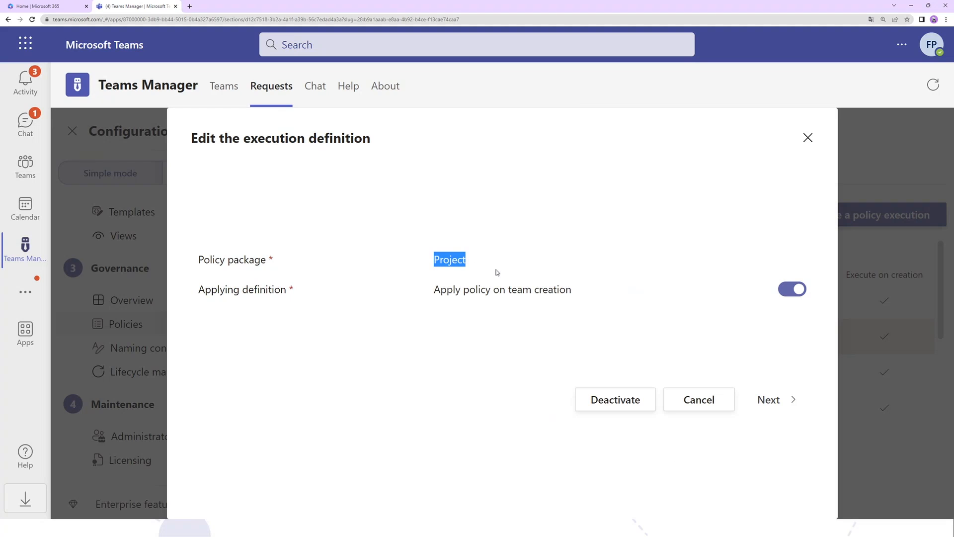
left_click(783, 406)
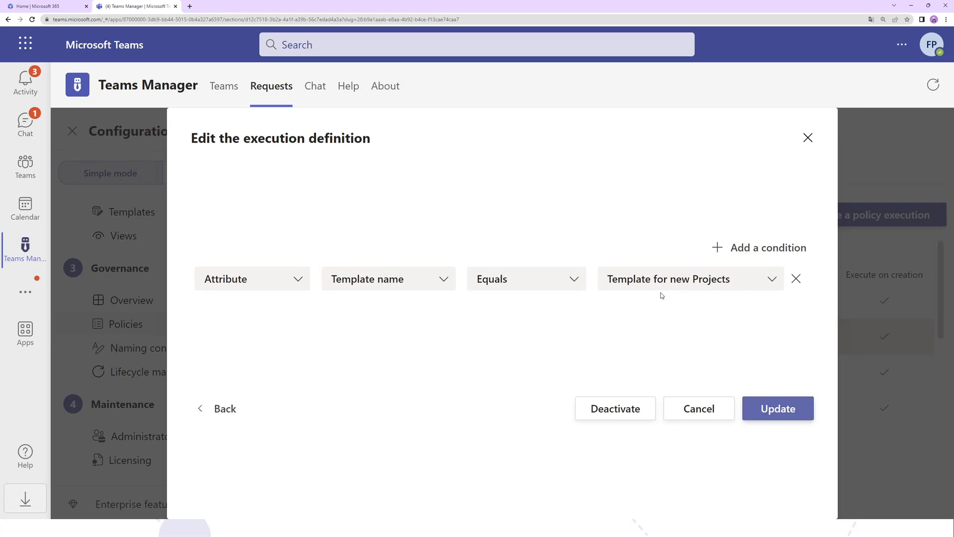
- Try adding an And condition where metadata Department equals IT to the Project execution definition, and close it without updating
left_click(718, 247)
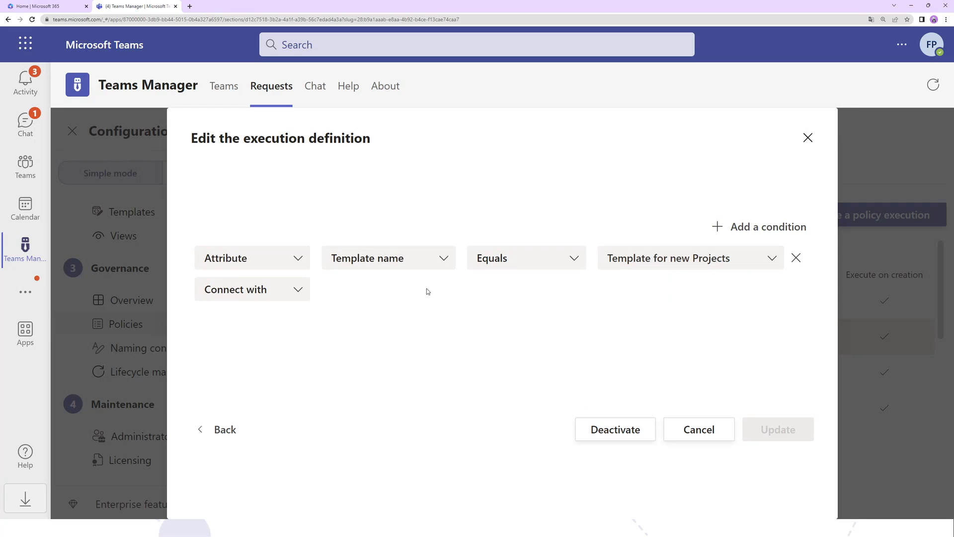
left_click(272, 297)
left_click(269, 314)
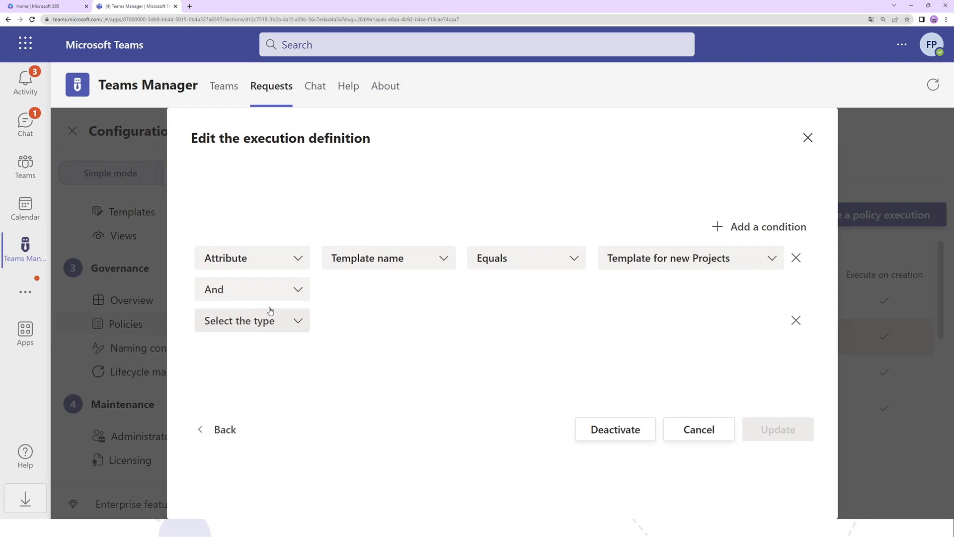
left_click(268, 314)
left_click(258, 376)
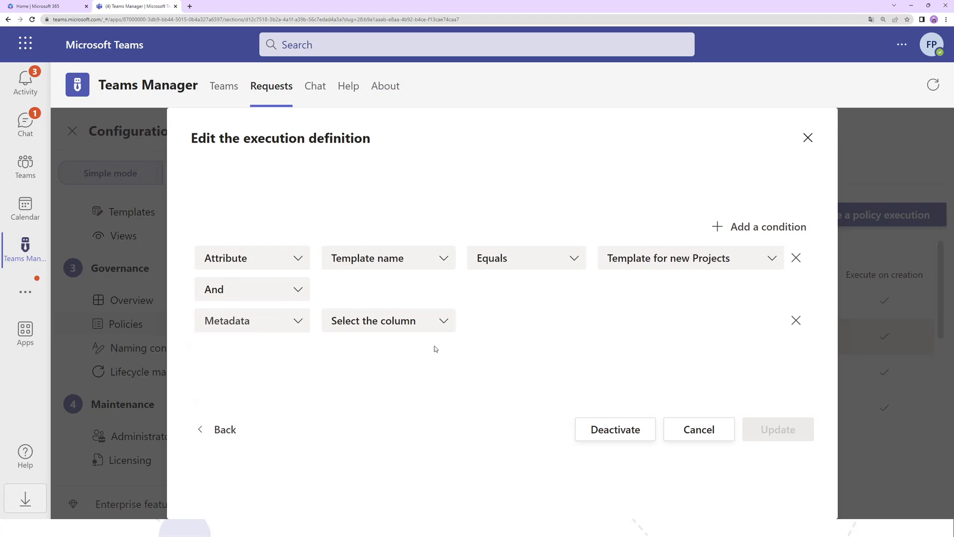
left_click(435, 320)
scroll(392, 441, "down", 2)
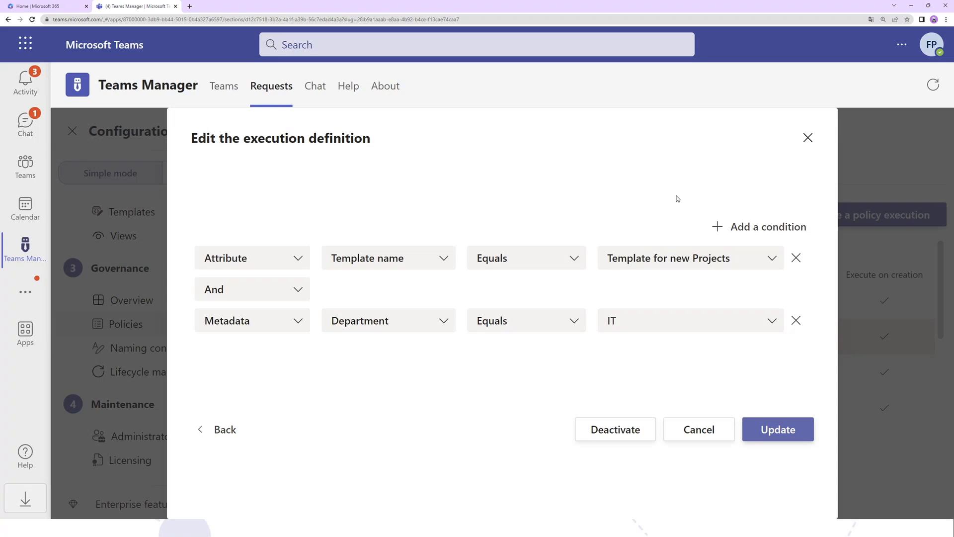
left_click(808, 138)
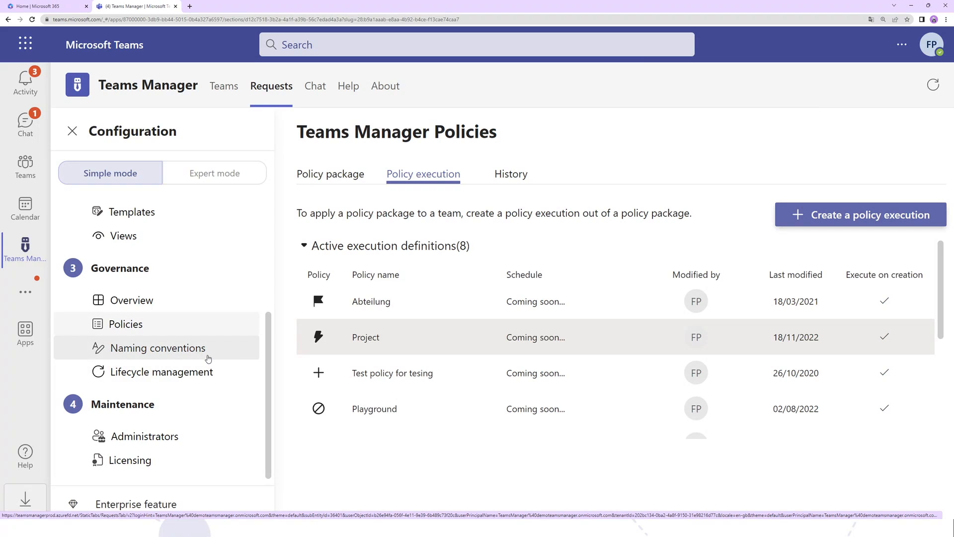
- Open the Project naming convention and examine its name and the first custom Teams prefix
left_click(208, 356)
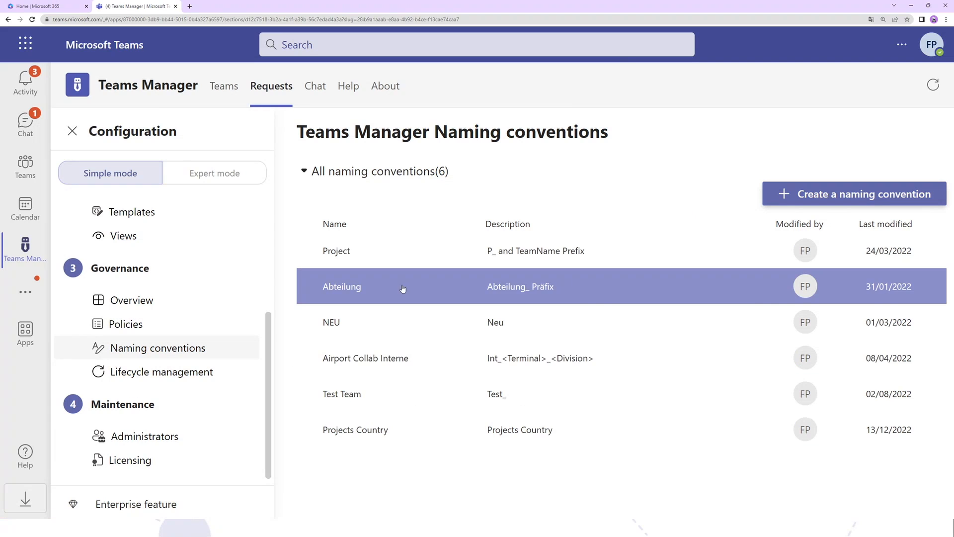
left_click(412, 256)
scroll(461, 376, "down", 2)
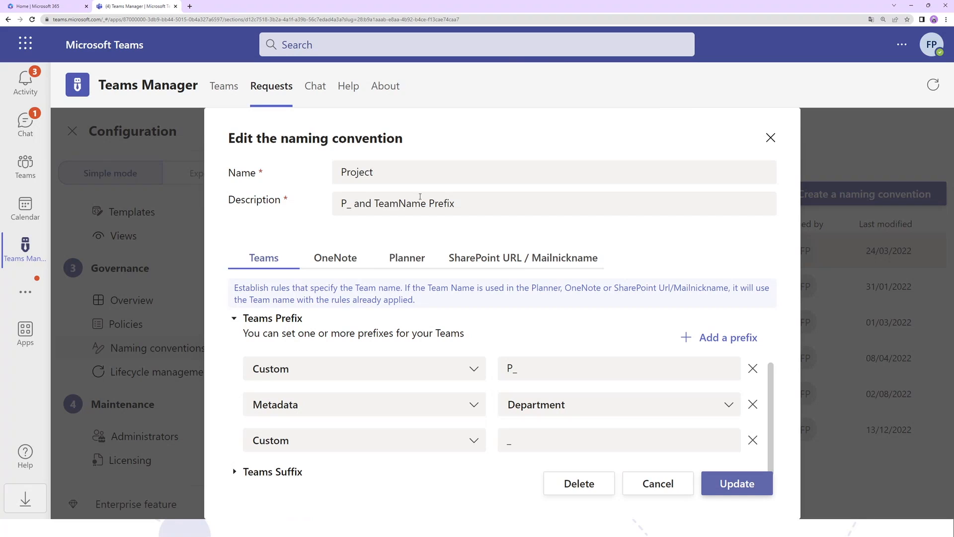
left_click_drag(374, 172, 320, 204)
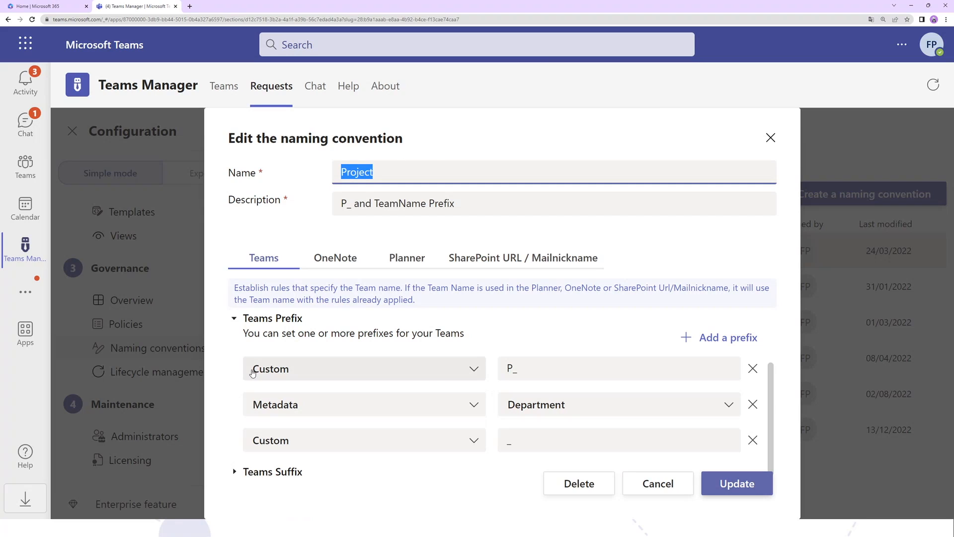
left_click_drag(580, 366, 476, 369)
- Examine the Department metadata prefix, the underscore separator and the team name preview in the Project naming convention
left_click(368, 405)
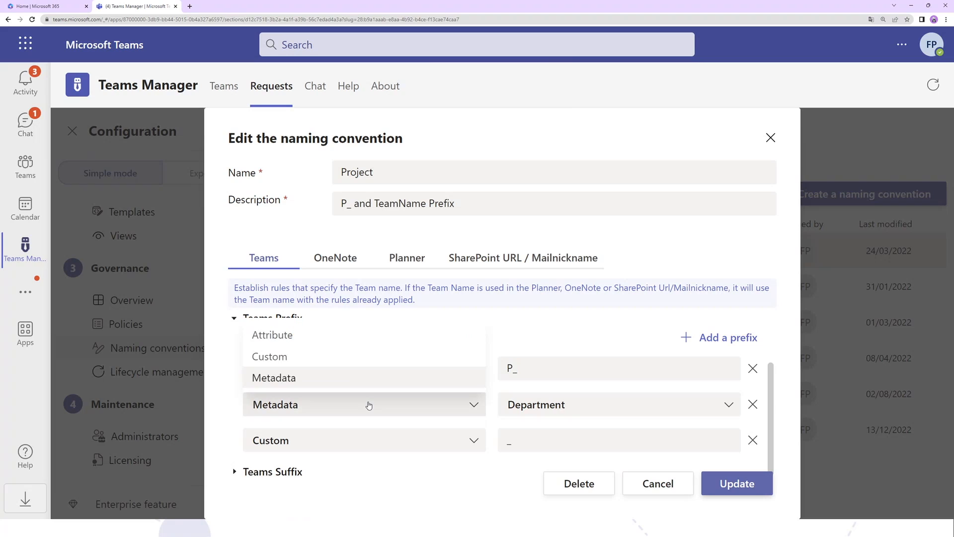
left_click(364, 381)
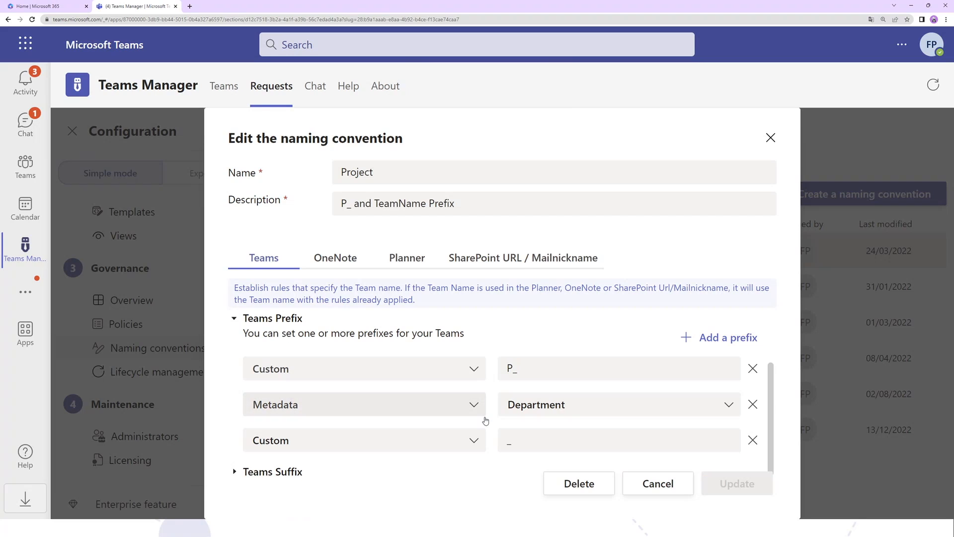
left_click(580, 410)
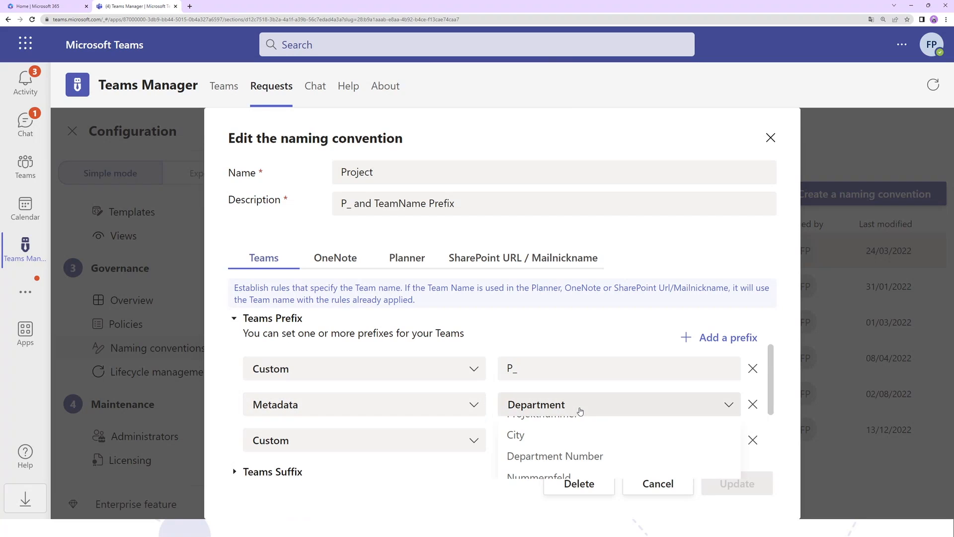
left_click(607, 385)
double_click(502, 448)
scroll(457, 343, "up", 2)
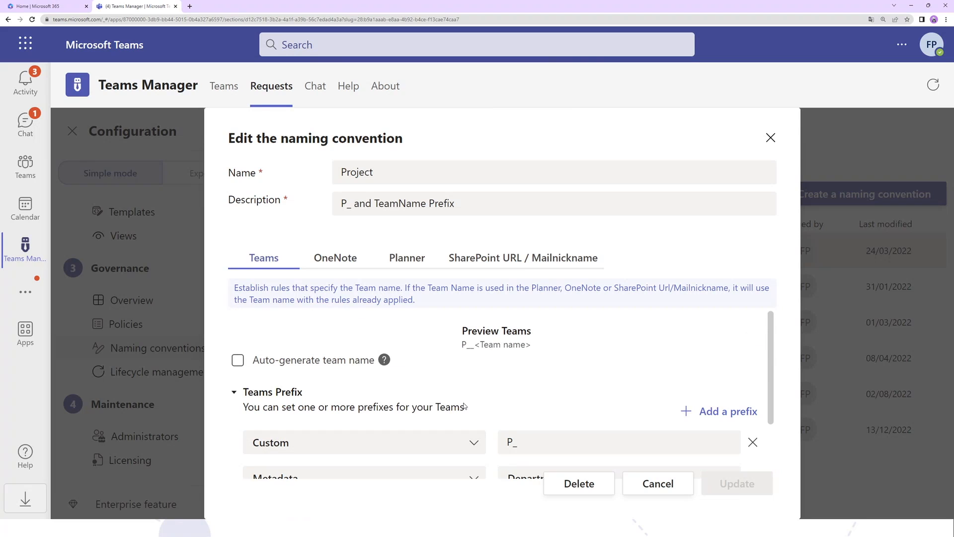
scroll(455, 369, "down", 2)
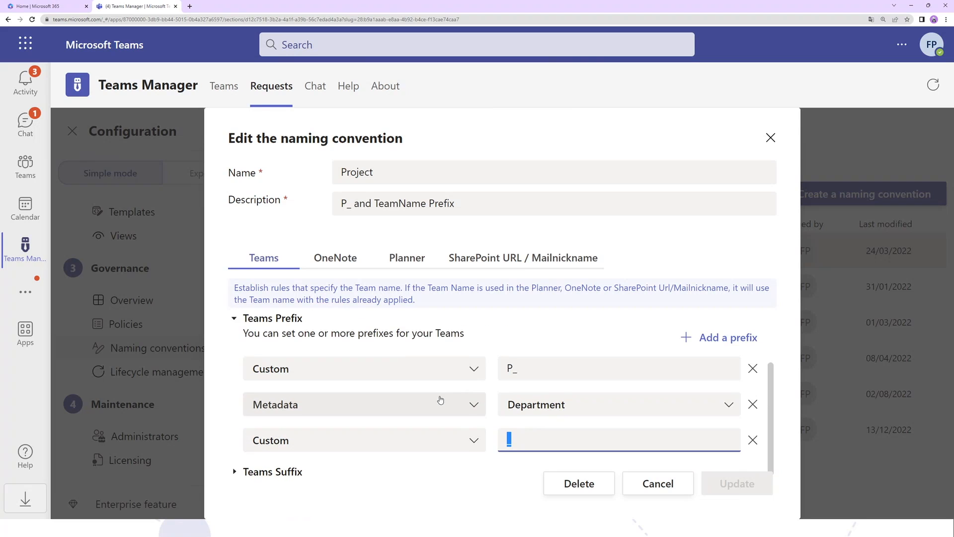
scroll(374, 367, "up", 2)
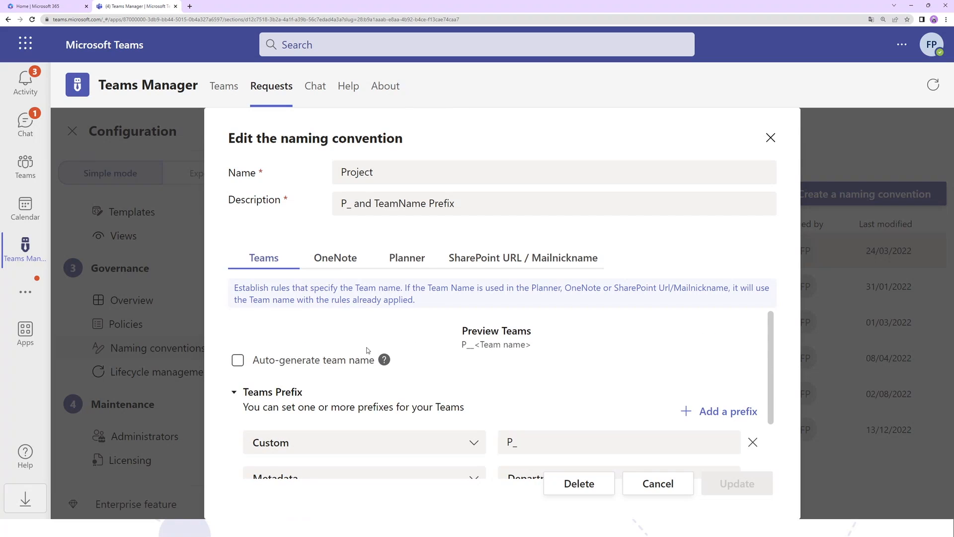
scroll(365, 355, "down", 2)
left_click(515, 406)
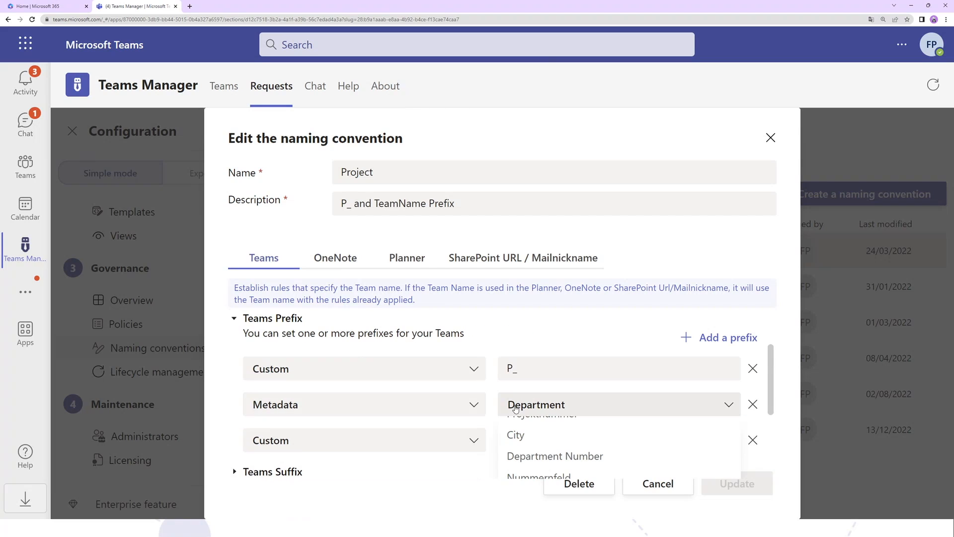
- Examine the OneNote and Planner naming rules of the Project convention, and close it without updating
left_click(318, 263)
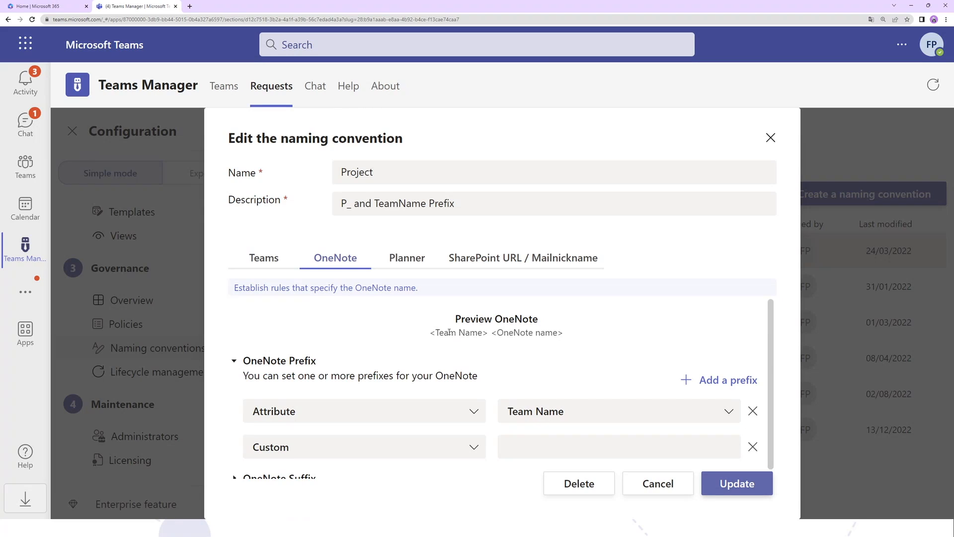
left_click_drag(433, 331, 491, 343)
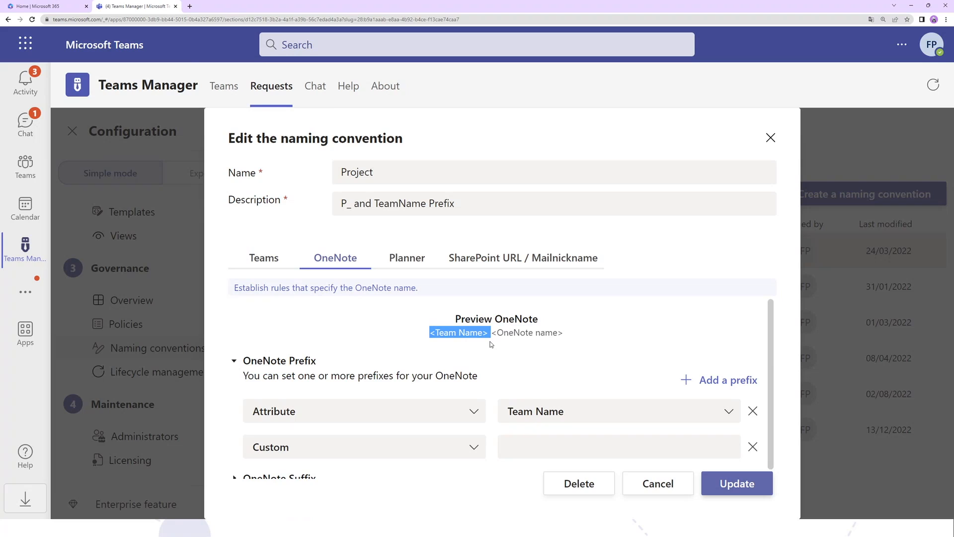
left_click_drag(492, 332, 567, 338)
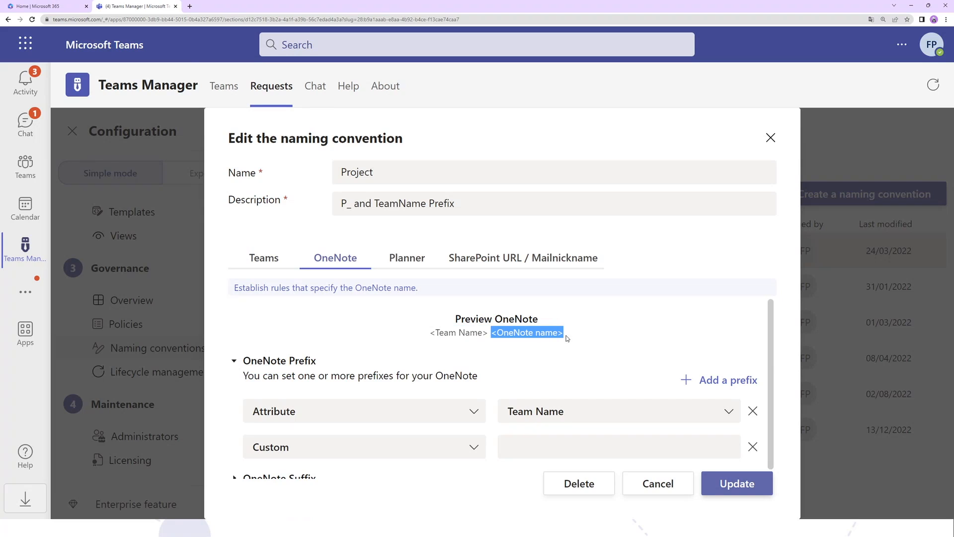
left_click(395, 258)
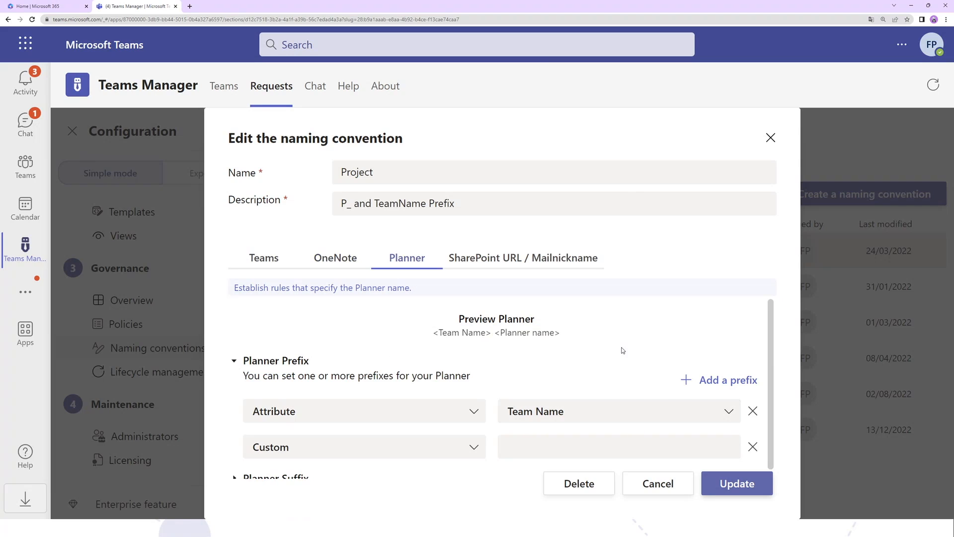
left_click(771, 138)
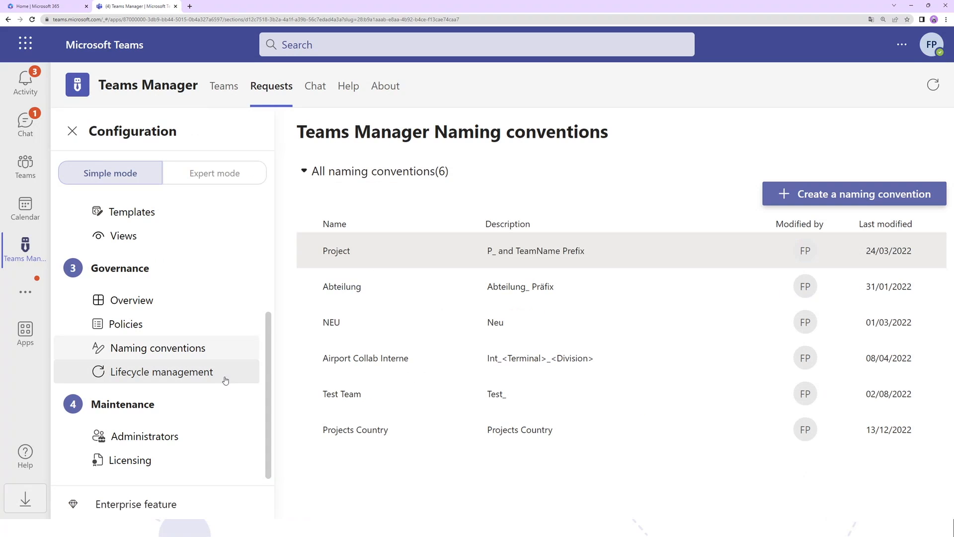
- Open the Project lifecycle and try archiving after about 150 days with the extension notification sent 30 days before
left_click(205, 376)
left_click(420, 293)
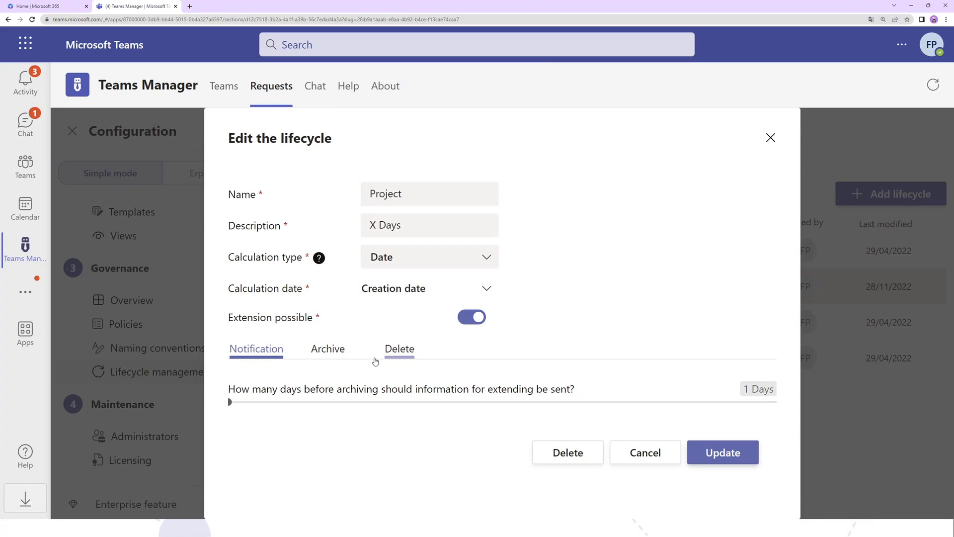
left_click(328, 348)
left_click(447, 384)
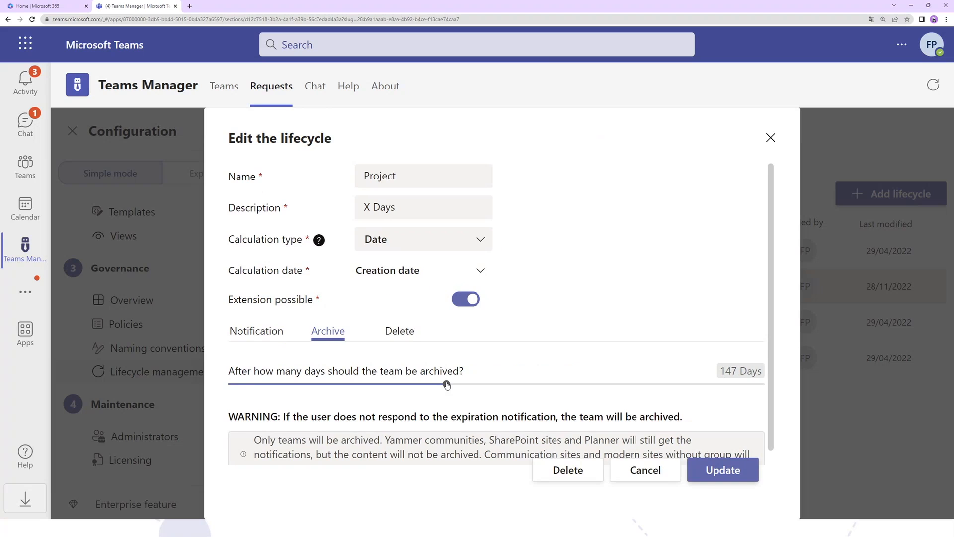
key("Right")
key("Right")
key("Right")
key("Right")
key("Right")
key("Right")
key("Right")
key("Right")
key("Right")
key("Right")
key("Right")
key("Right")
key("Right")
left_click(244, 336)
left_click(274, 401)
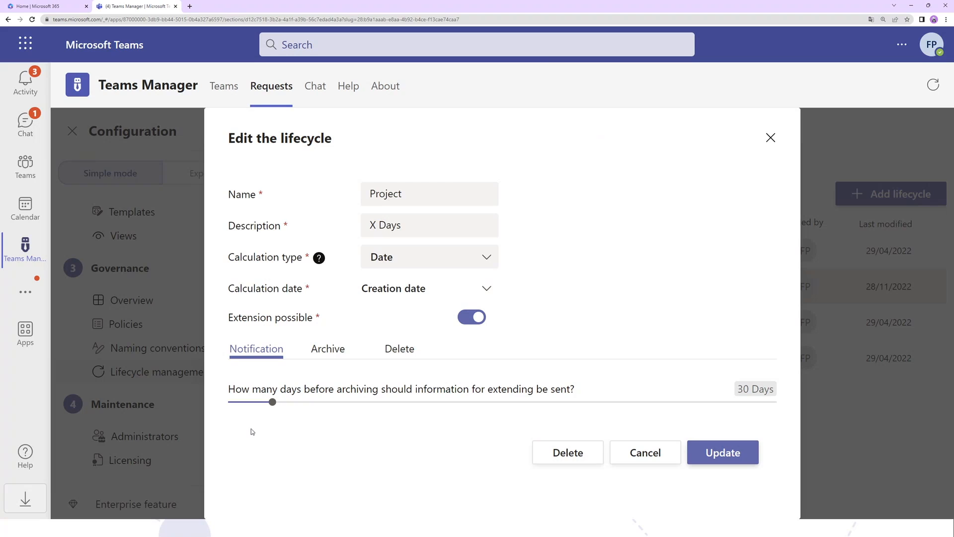
- Try the Activity calculation type with archiving after 90 days in the Project lifecycle, and close it without updating
left_click(421, 256)
left_click(392, 307)
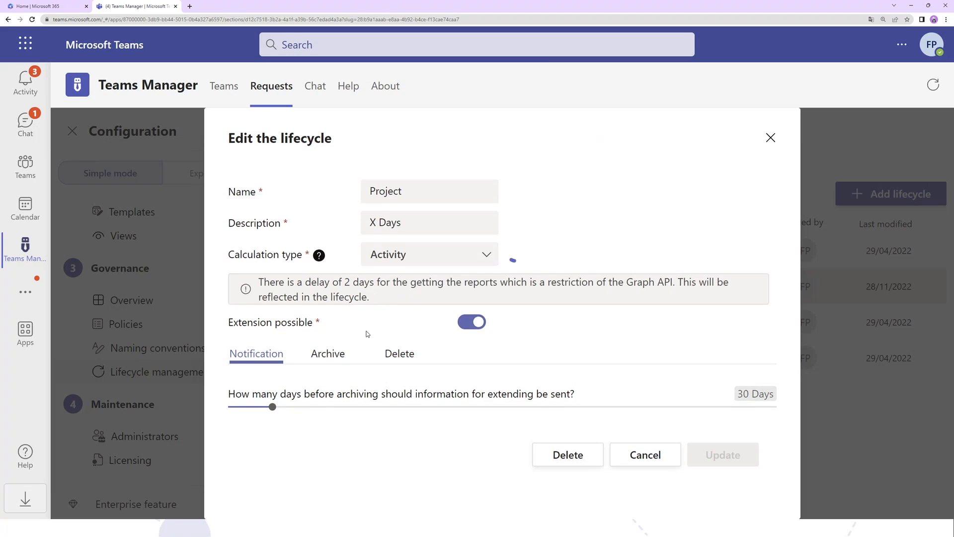
left_click(342, 360)
left_click(734, 392)
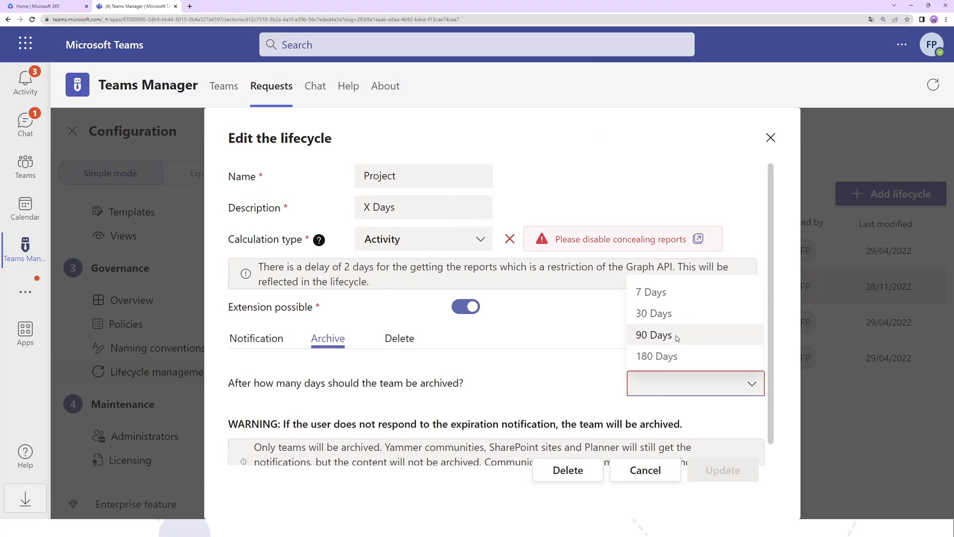
left_click(655, 334)
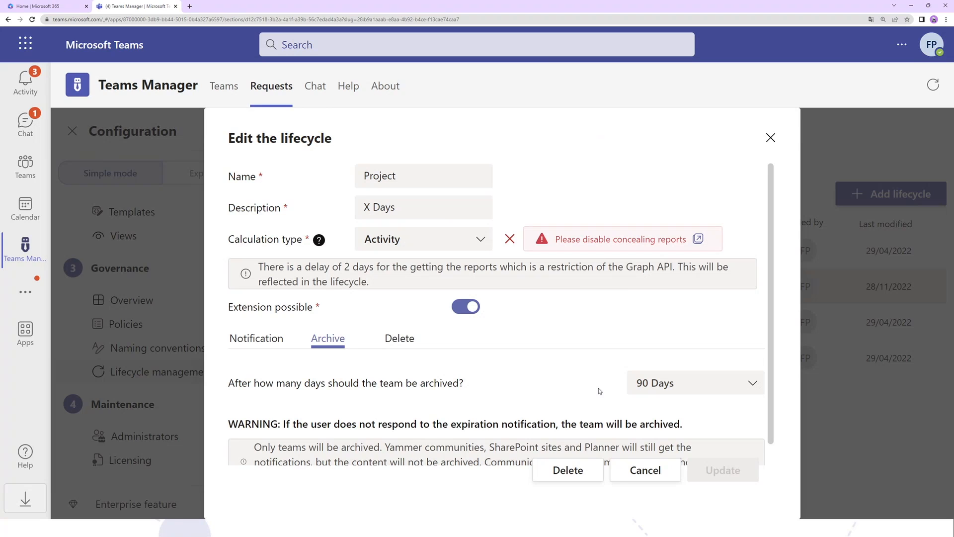
left_click(770, 137)
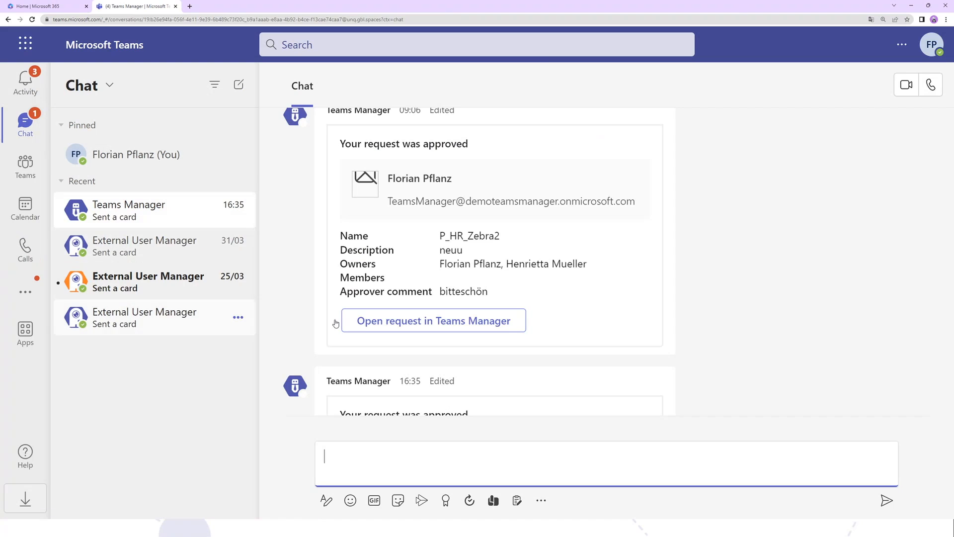
- Open the extension form on the P_IT_Pöttinger expiry notice in the Teams Manager chat and examine its duration options
scroll(522, 317, "up", 10)
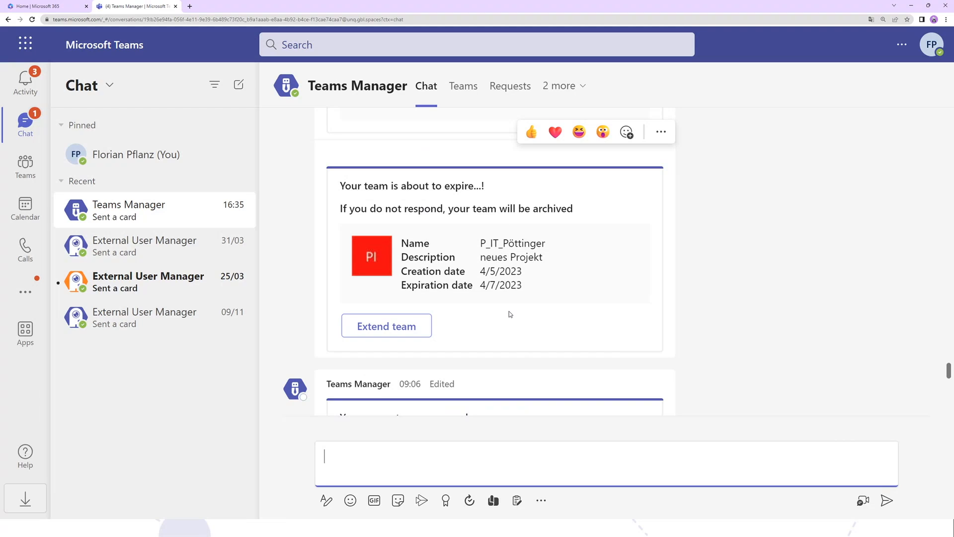
left_click(352, 318)
scroll(533, 282, "down", 2)
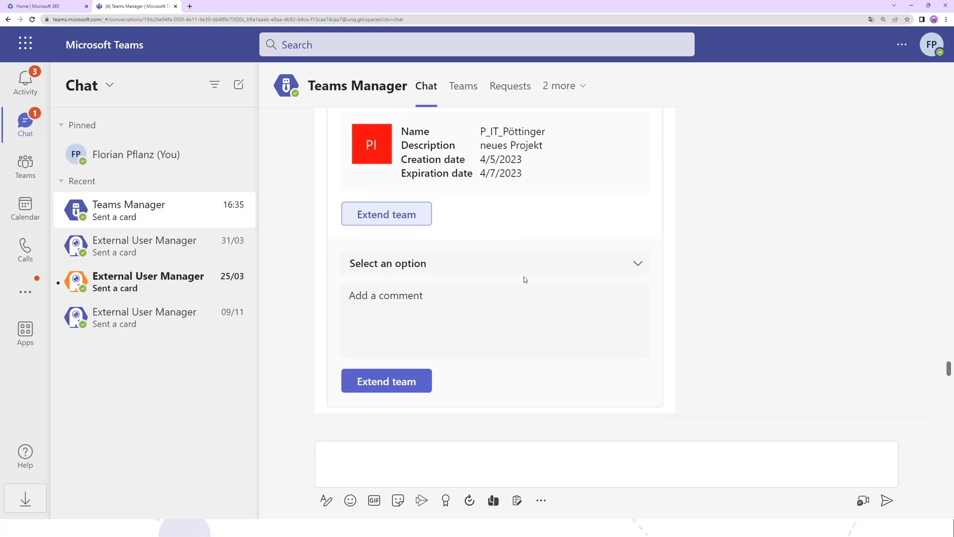
left_click(518, 271)
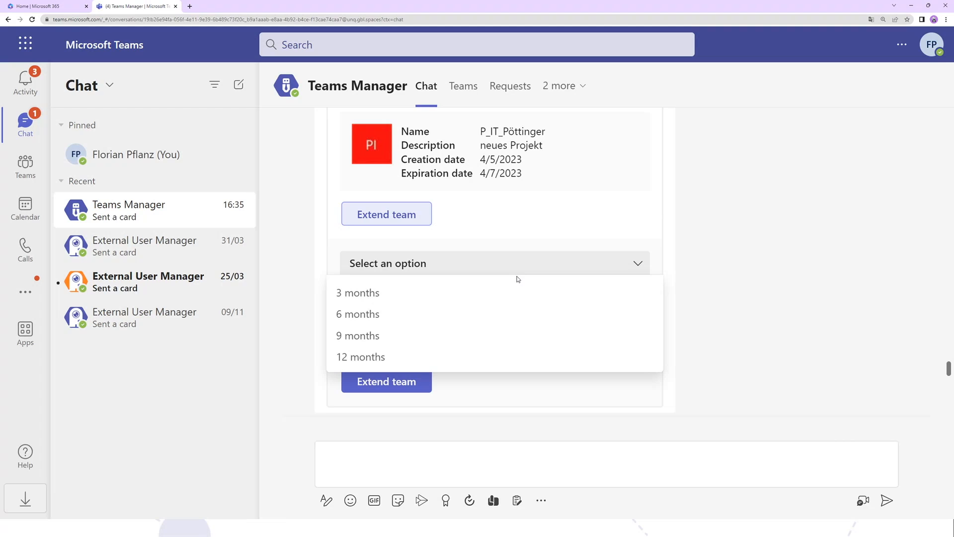
scroll(526, 268, "up", 10)
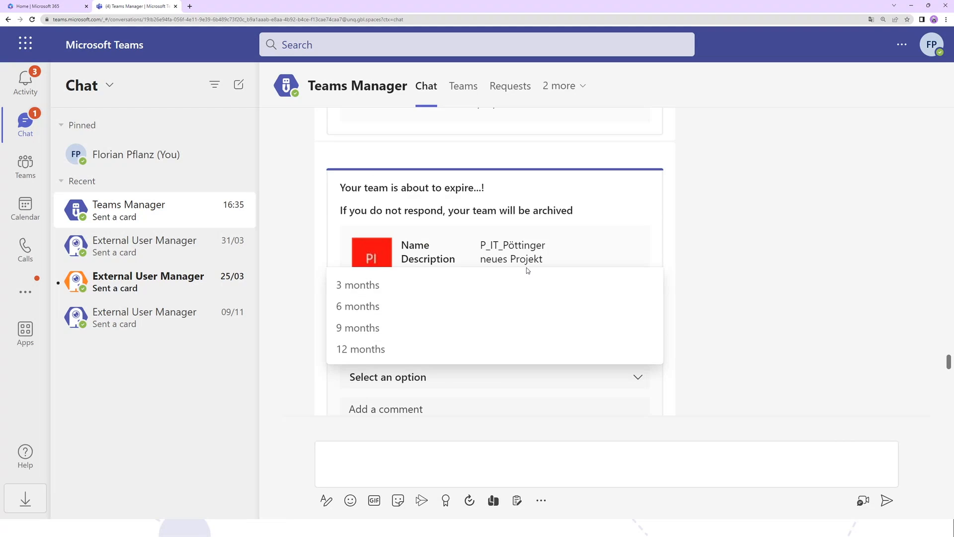
- Find the archive notice for the P_IT_FDR team in the chat and open its reactivation form
scroll(551, 261, "up", 15)
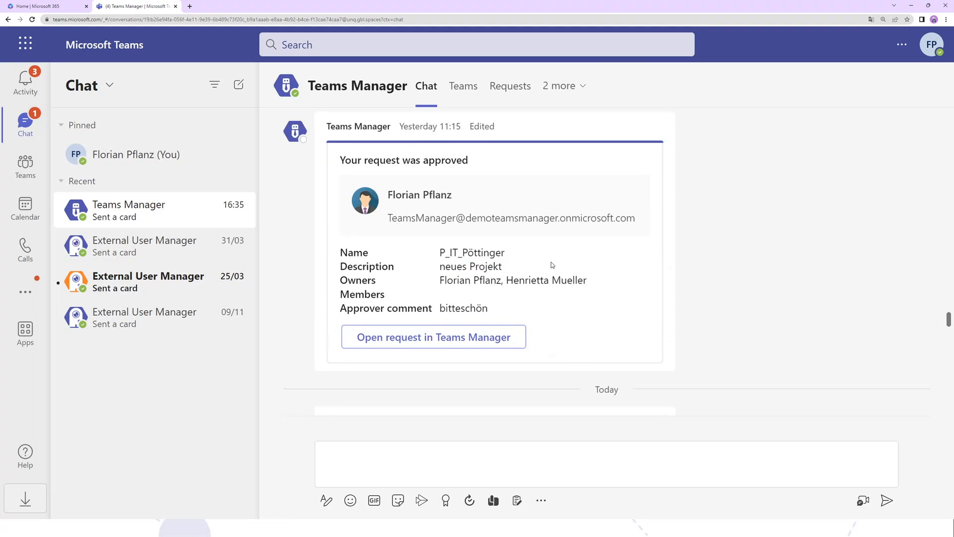
scroll(552, 264, "up", 15)
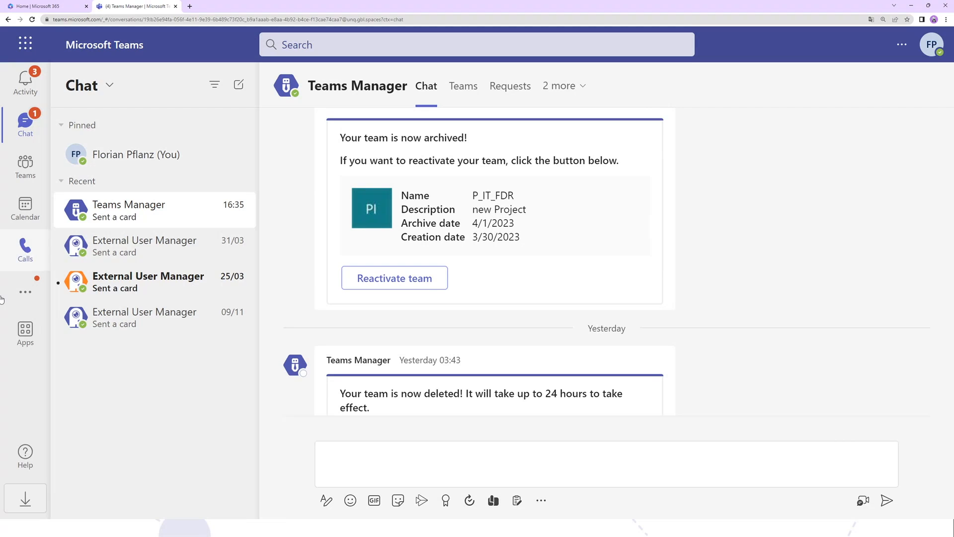
left_click(436, 277)
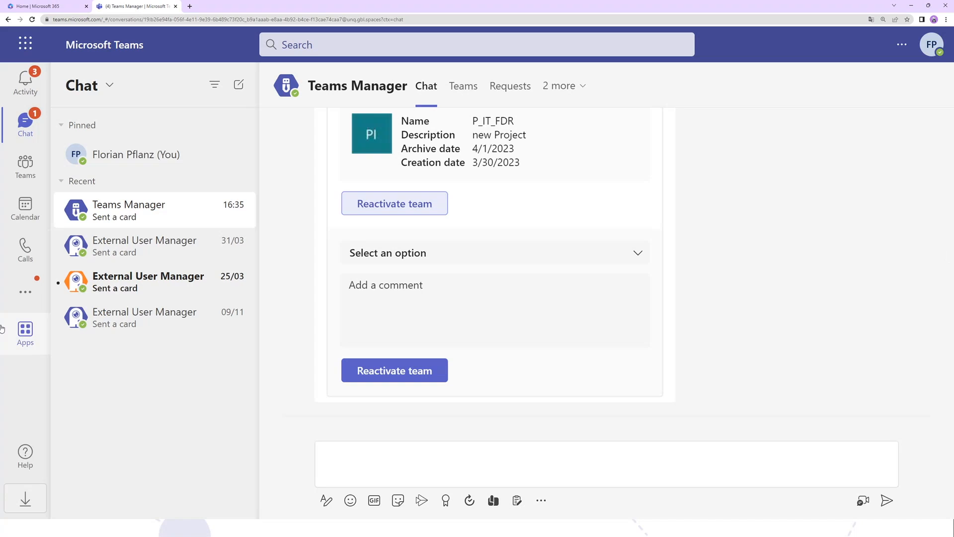
- Collapse the other project teams in the teams list and open the General channel of the HR webinar project team
left_click(25, 165)
scroll(178, 235, "down", 15)
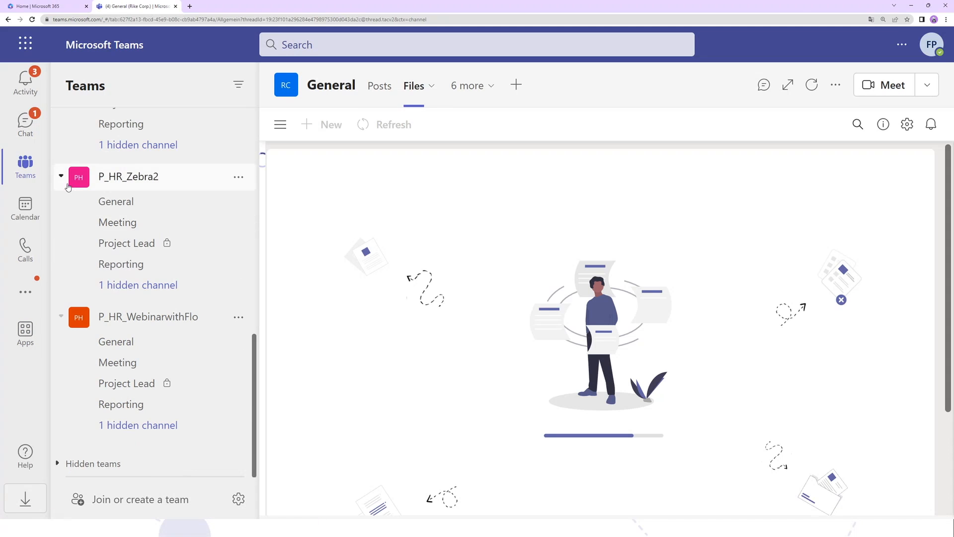
left_click(68, 185)
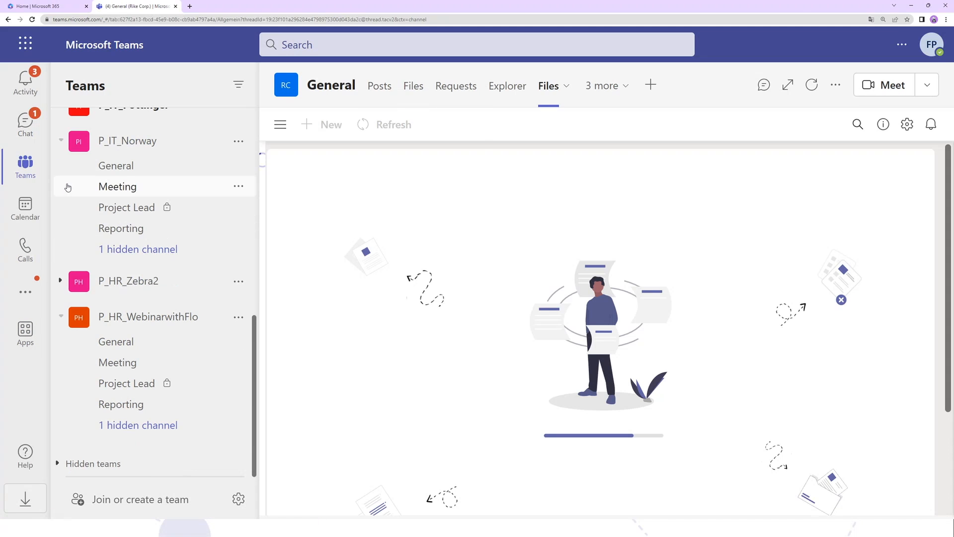
left_click(61, 140)
left_click(105, 347)
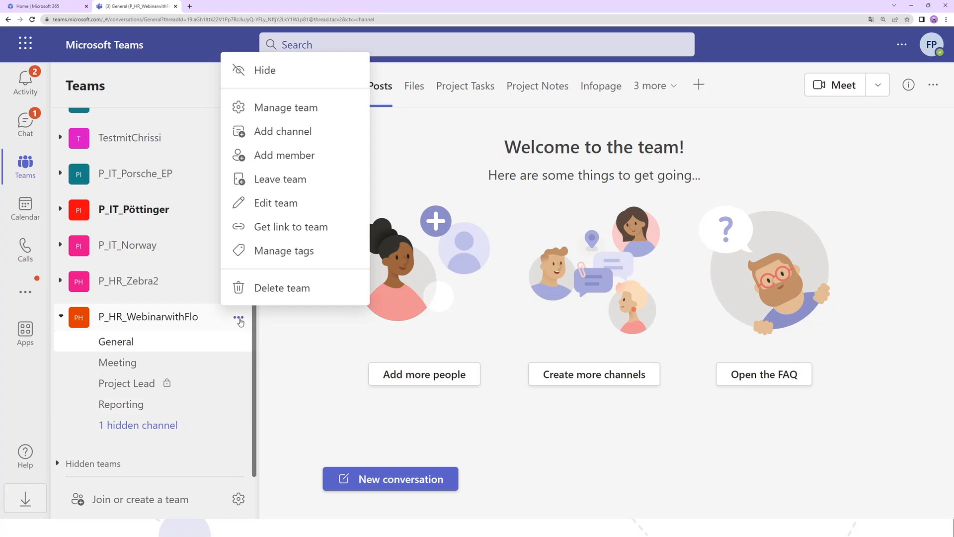
- Open the HR webinar team's management settings and examine its member permissions
left_click(275, 109)
left_click(513, 155)
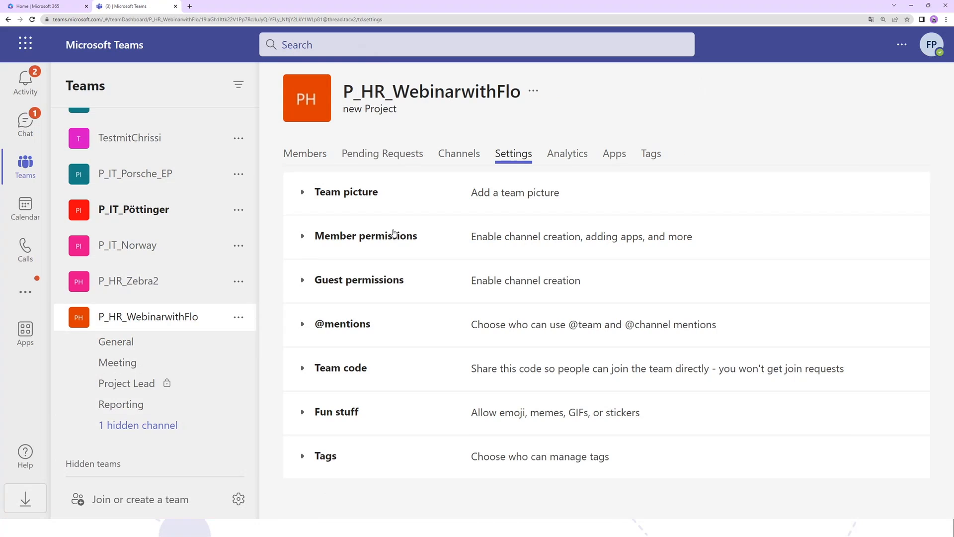
left_click(394, 233)
scroll(438, 288, "down", 2)
scroll(452, 298, "up", 2)
scroll(458, 368, "down", 1)
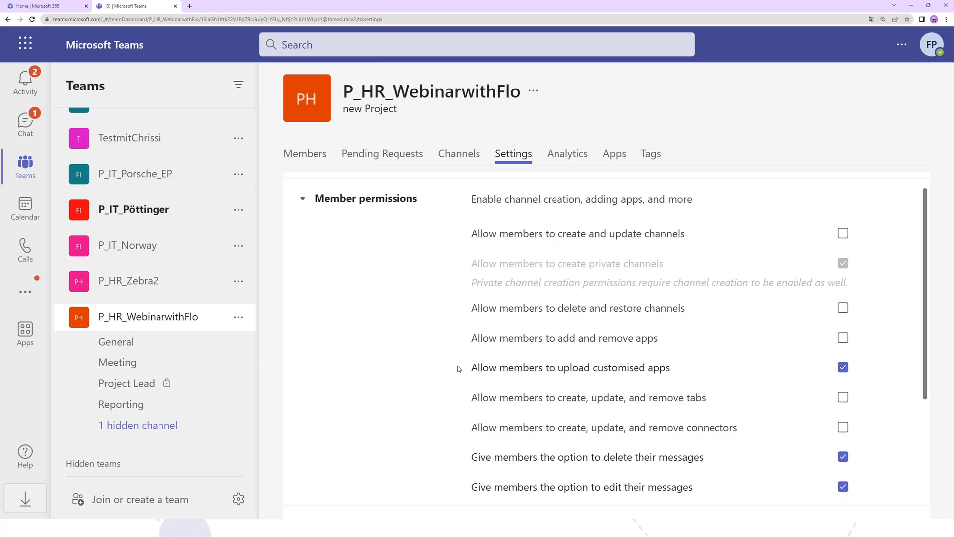
scroll(475, 350, "down", 1)
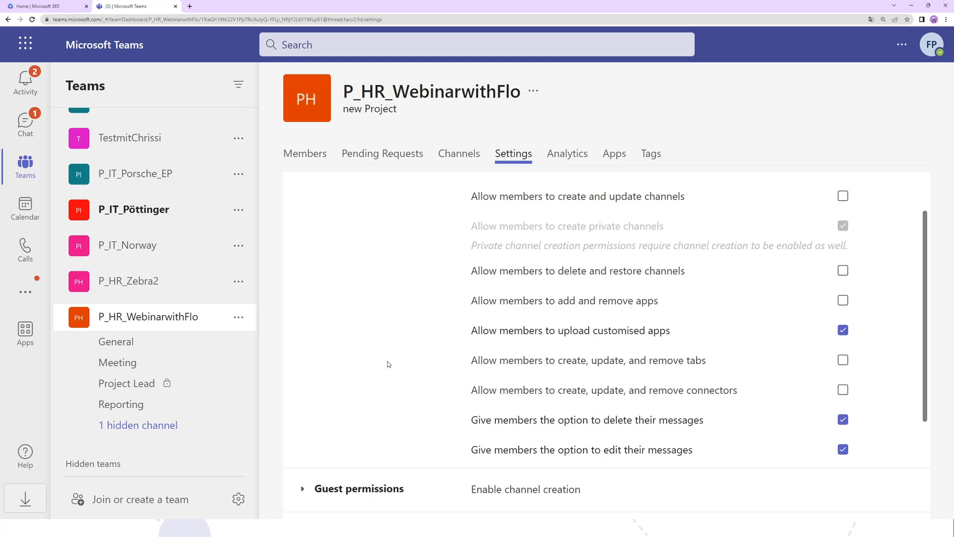
- Return to the HR webinar team's General channel, then reopen the team settings and review which member permissions are enabled
left_click(210, 343)
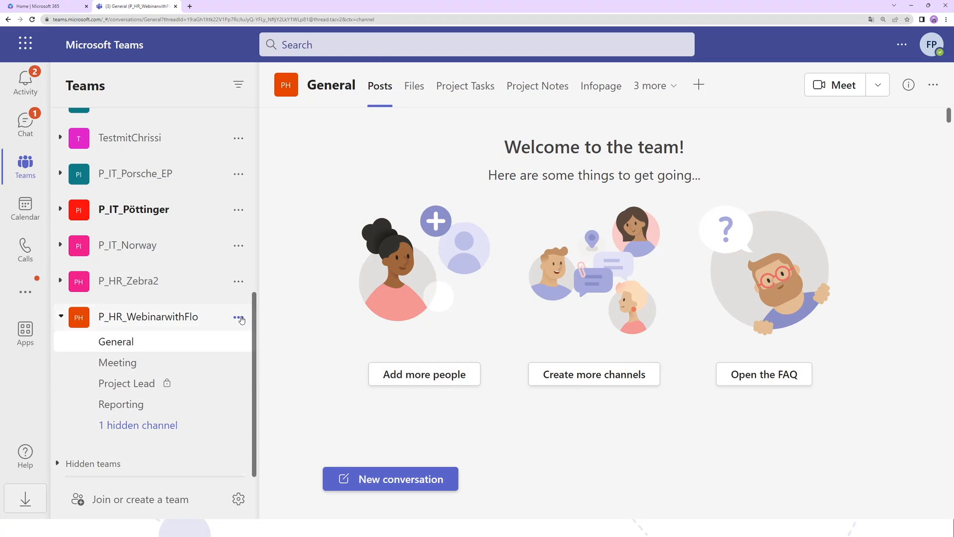
left_click(239, 317)
left_click(303, 105)
left_click(502, 153)
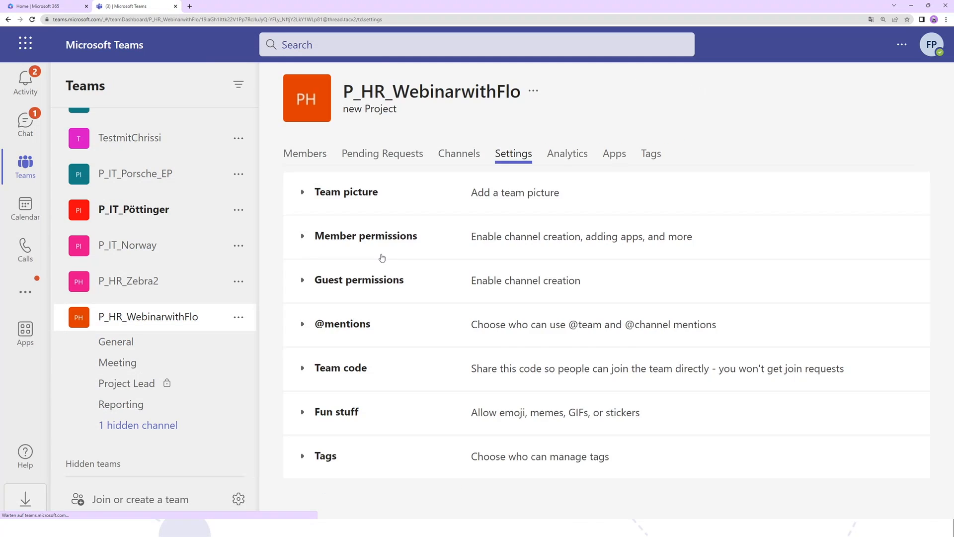
scroll(623, 311, "down", 1)
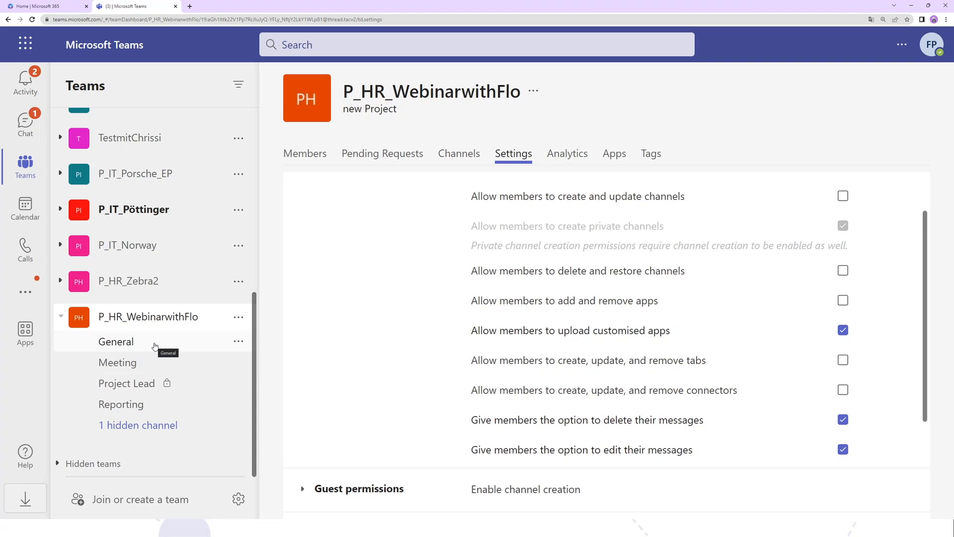
- View the General channel's template folders under Files and its Project Tasks board
left_click(154, 345)
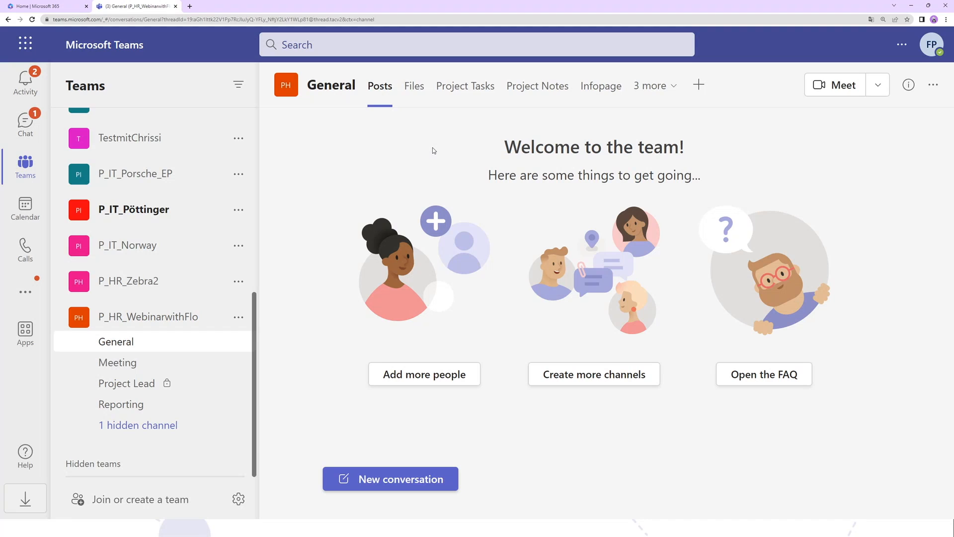
left_click(414, 86)
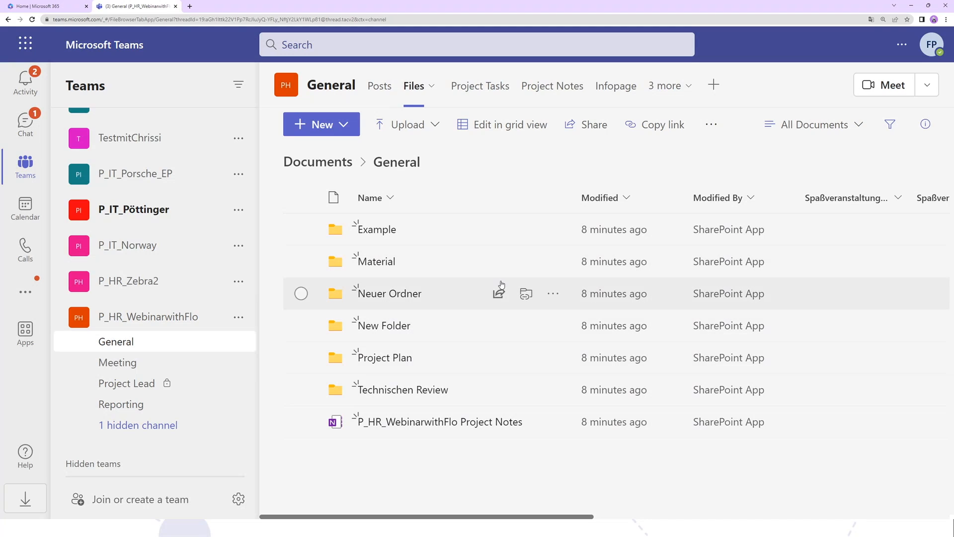
left_click(467, 86)
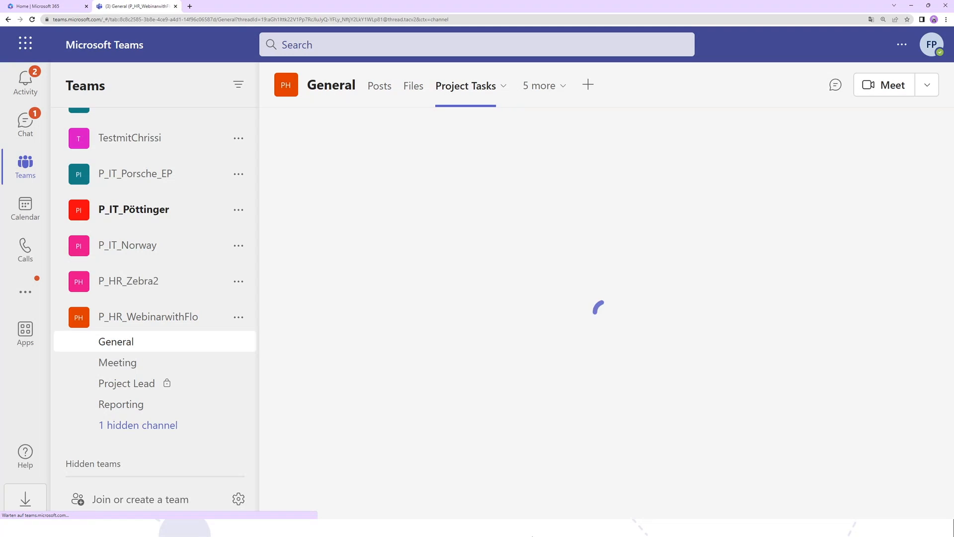
left_click_drag(486, 517, 451, 499)
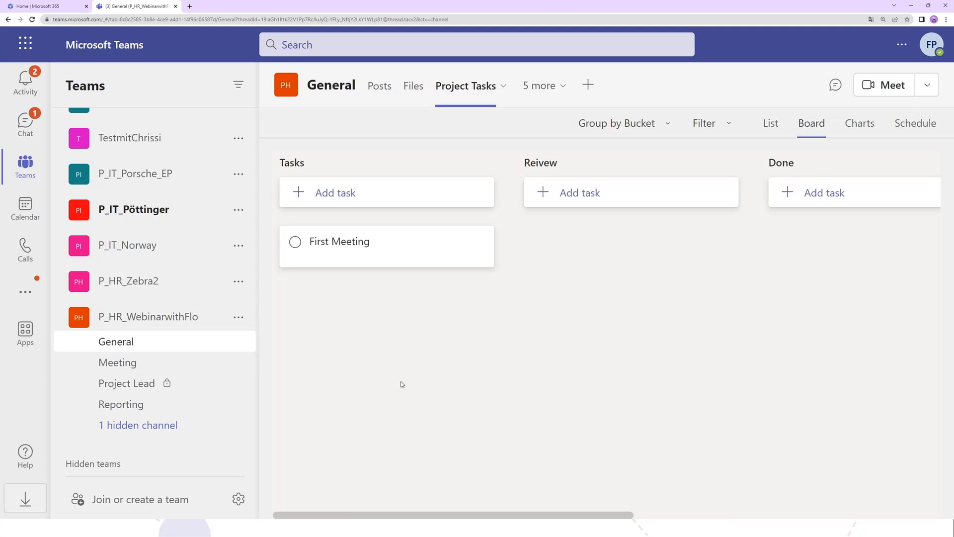
- Open the General channel's Project Notes notebook and show its sections and pages
left_click(546, 86)
left_click(549, 132)
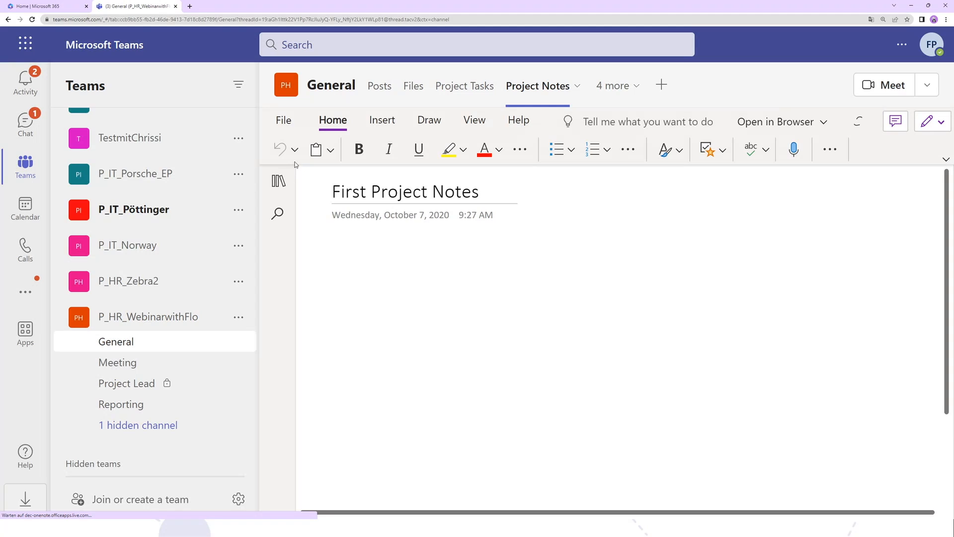
left_click(279, 180)
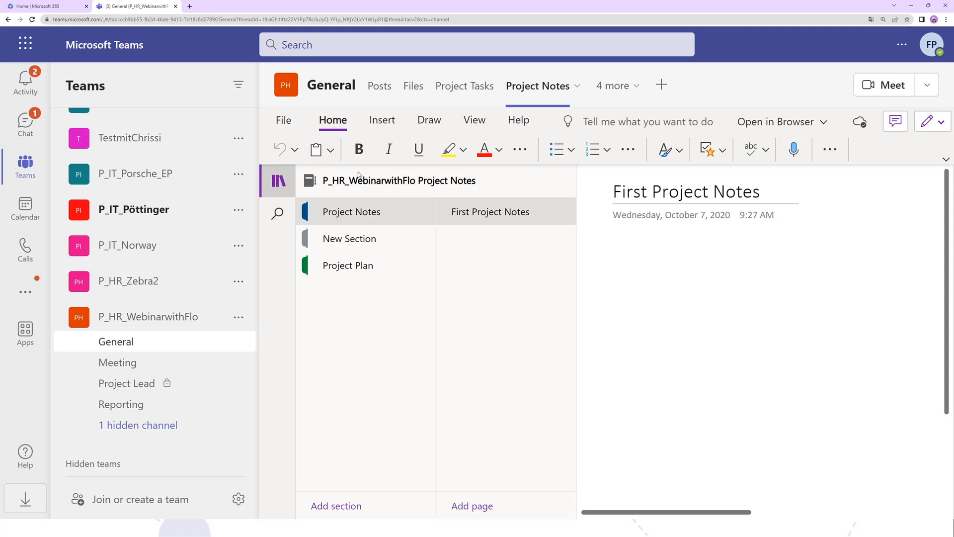
- Switch to OneNote, look through the recent project notebooks, and enlarge the page zoom to 250 %
left_click(30, 45)
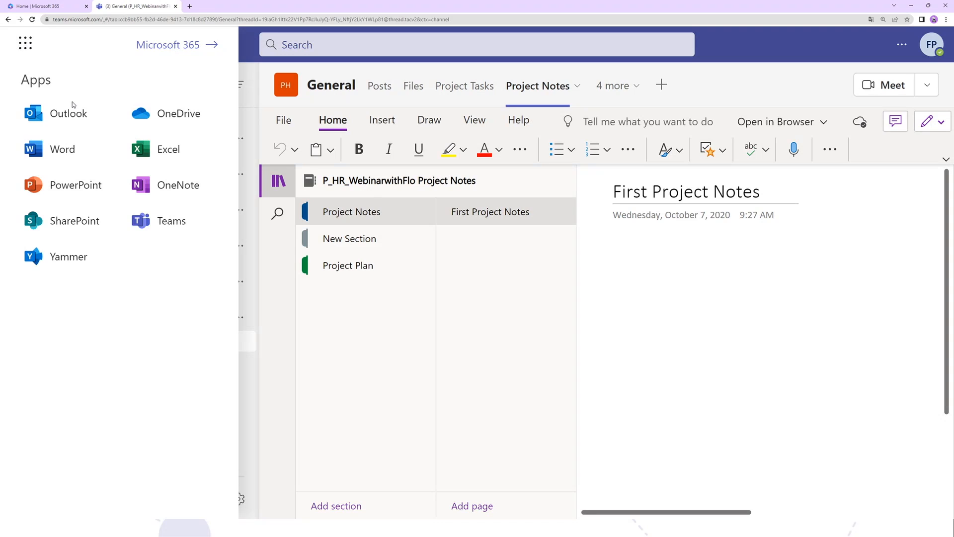
left_click(162, 185)
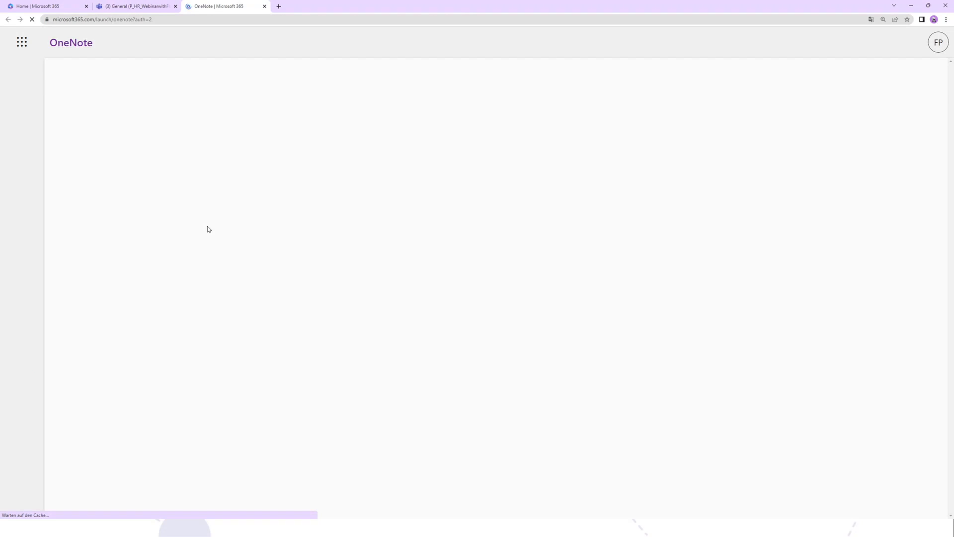
scroll(351, 221, "down", 2)
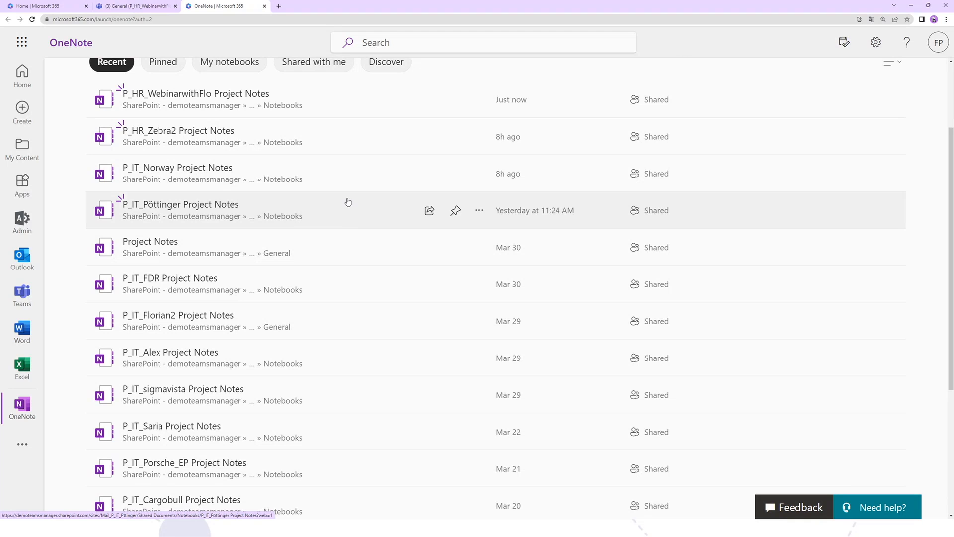
left_click(946, 19)
left_click(923, 90)
left_click(923, 90)
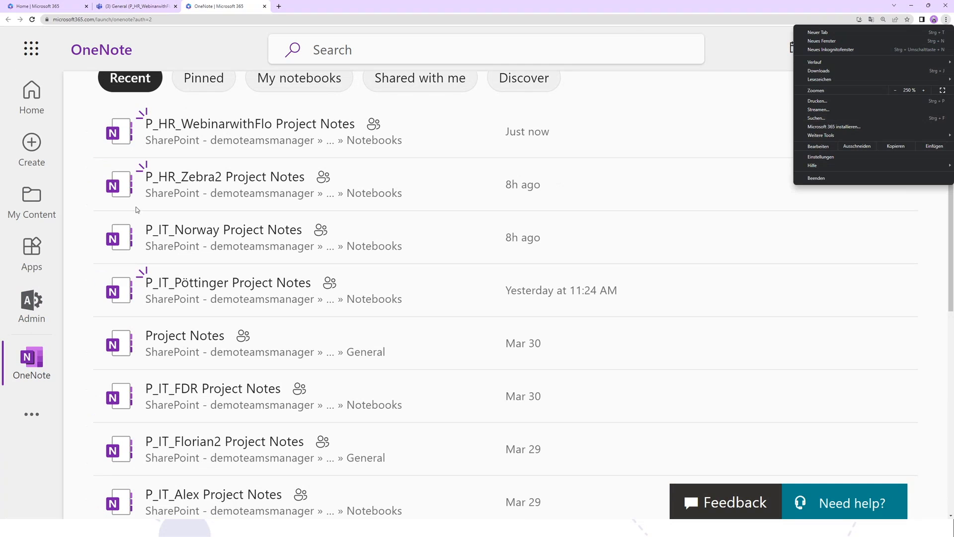
- Open the HR webinar team's Project Notes notebook from the recent list, then return to the OneNote overview
left_click(154, 124)
left_click(154, 125)
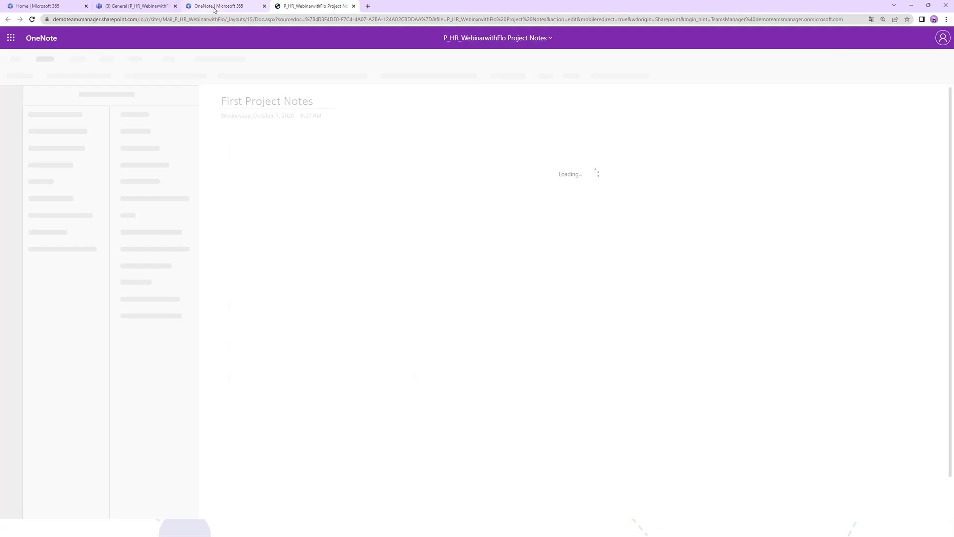
left_click(219, 6)
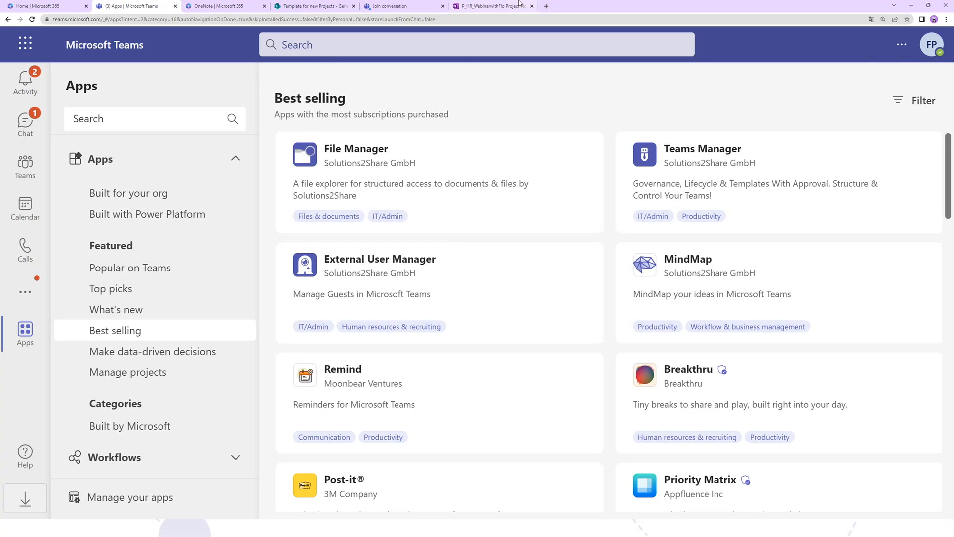
- Load solutions2share.com in place of the HR webinar notebook and open the site's Book A Demo page
left_click(500, 6)
double_click(502, 21)
key("ctrl+a")
type("solutions2share.com")
key("Return")
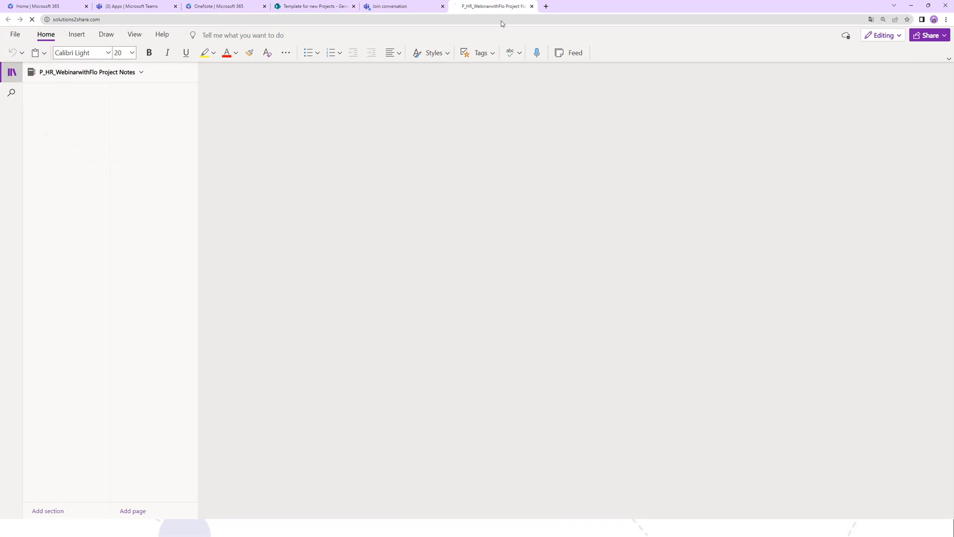
left_click(666, 42)
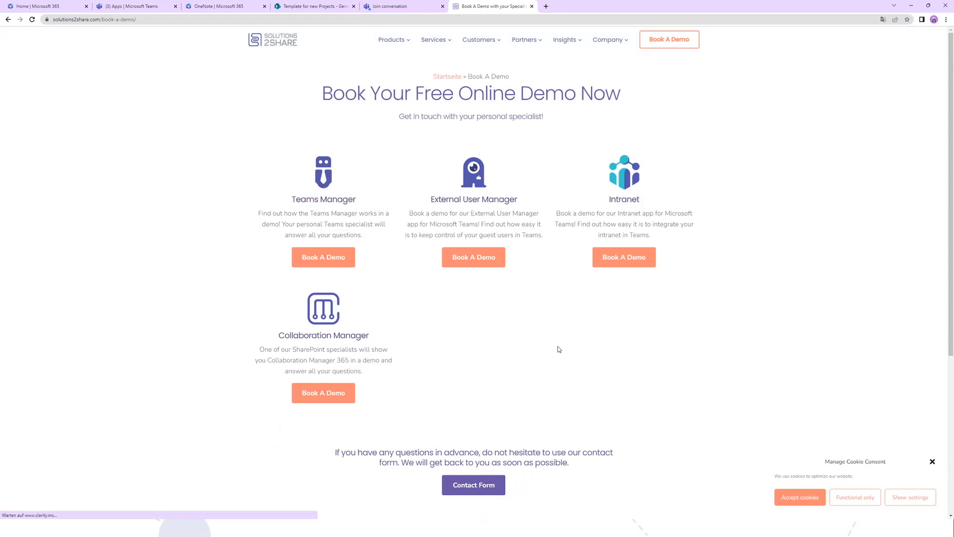